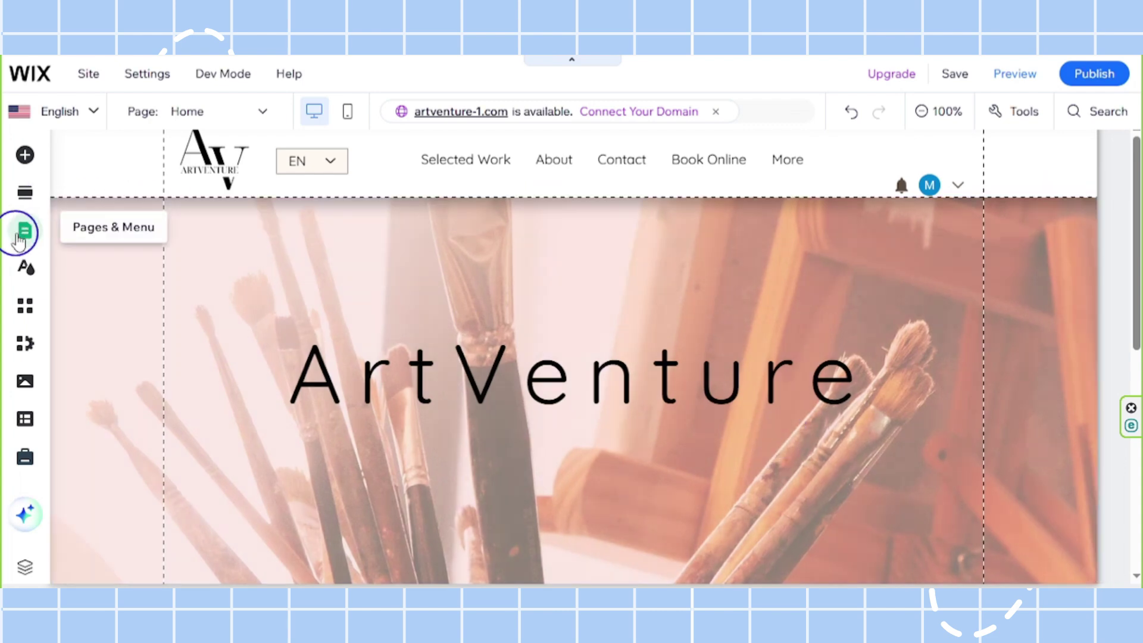
Step: Open the Program List page from the site's program pages for editing
left_click(23, 233)
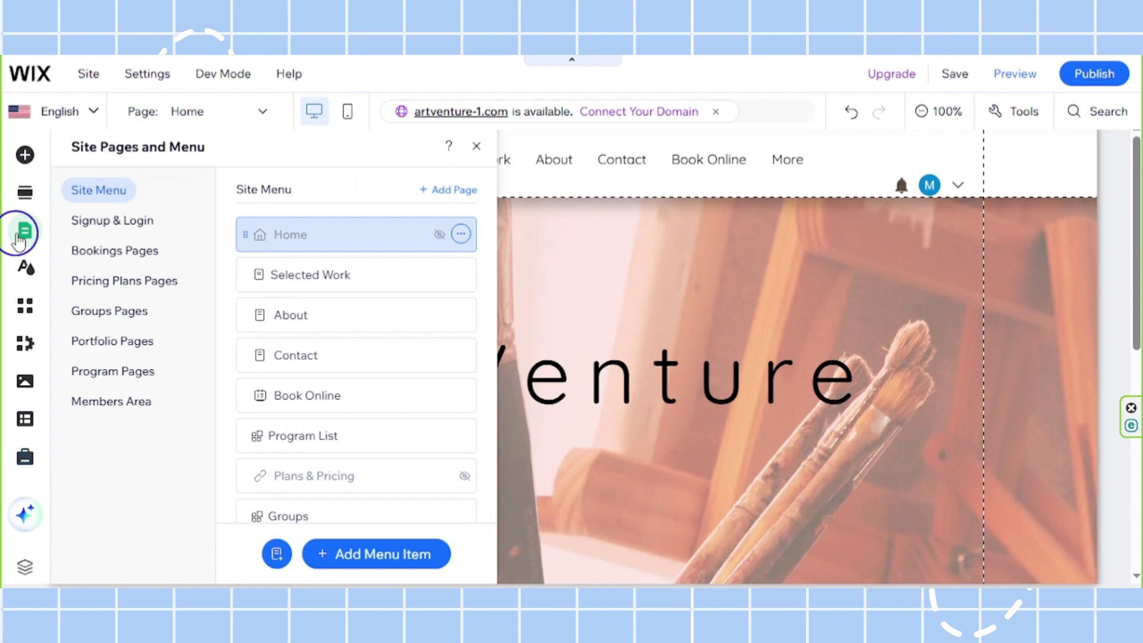
left_click(115, 375)
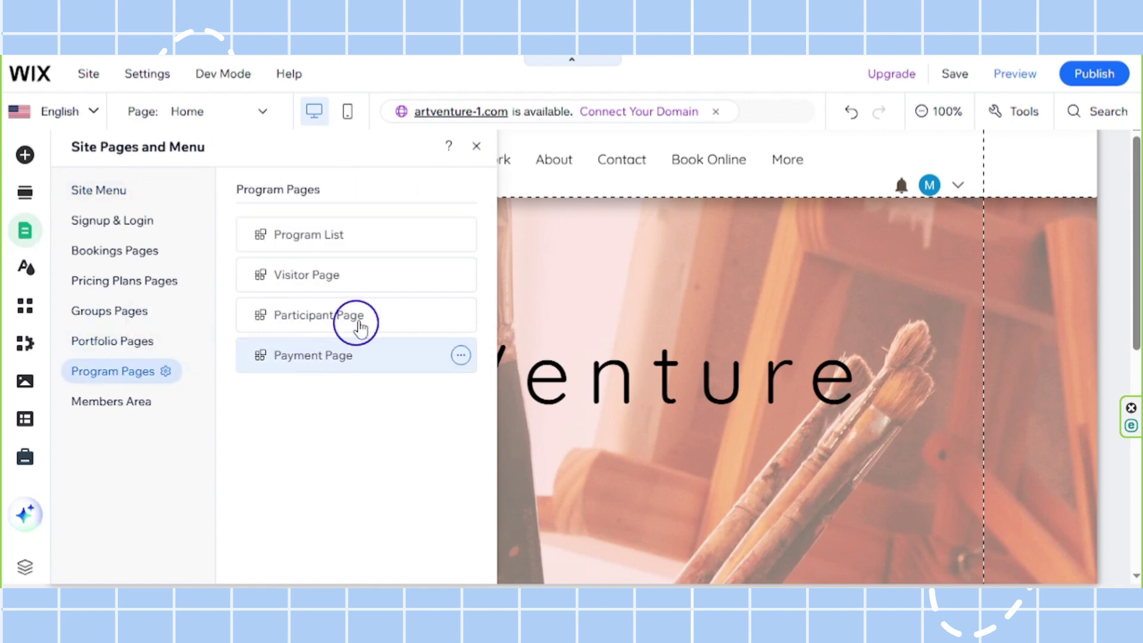
left_click(364, 238)
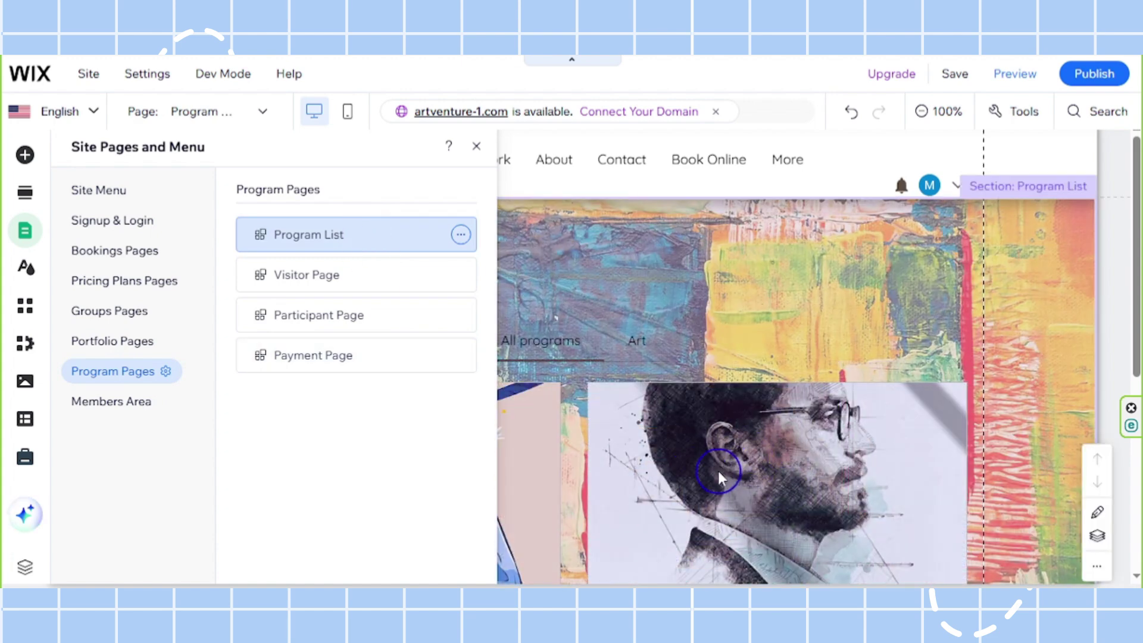
left_click(476, 147)
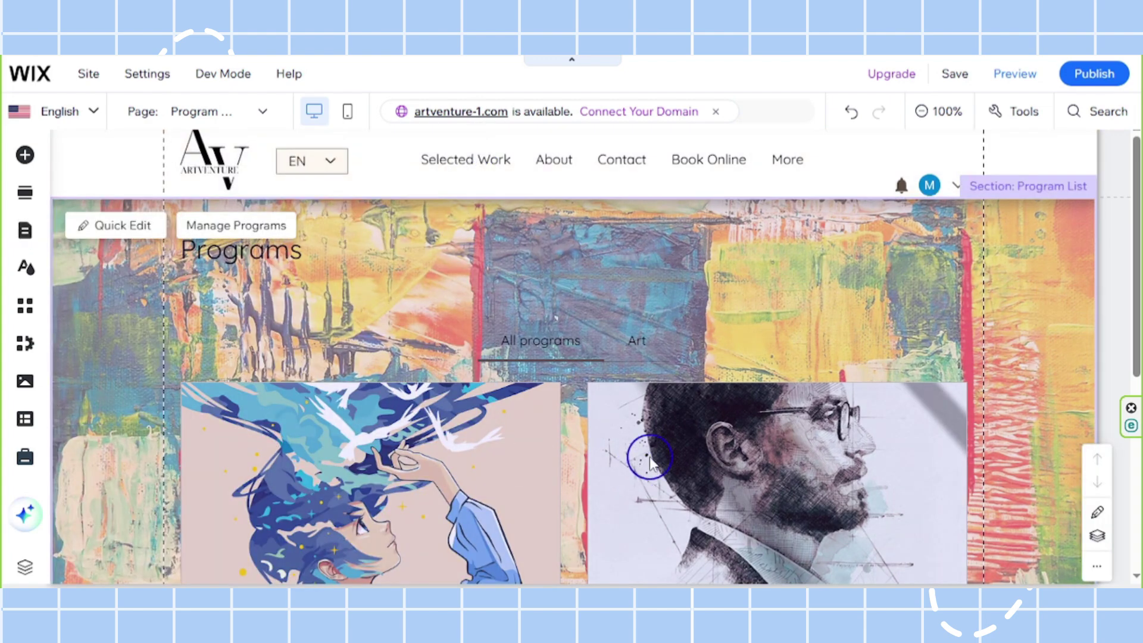
Step: Select the Program List element on the page and open its settings
left_click(623, 395)
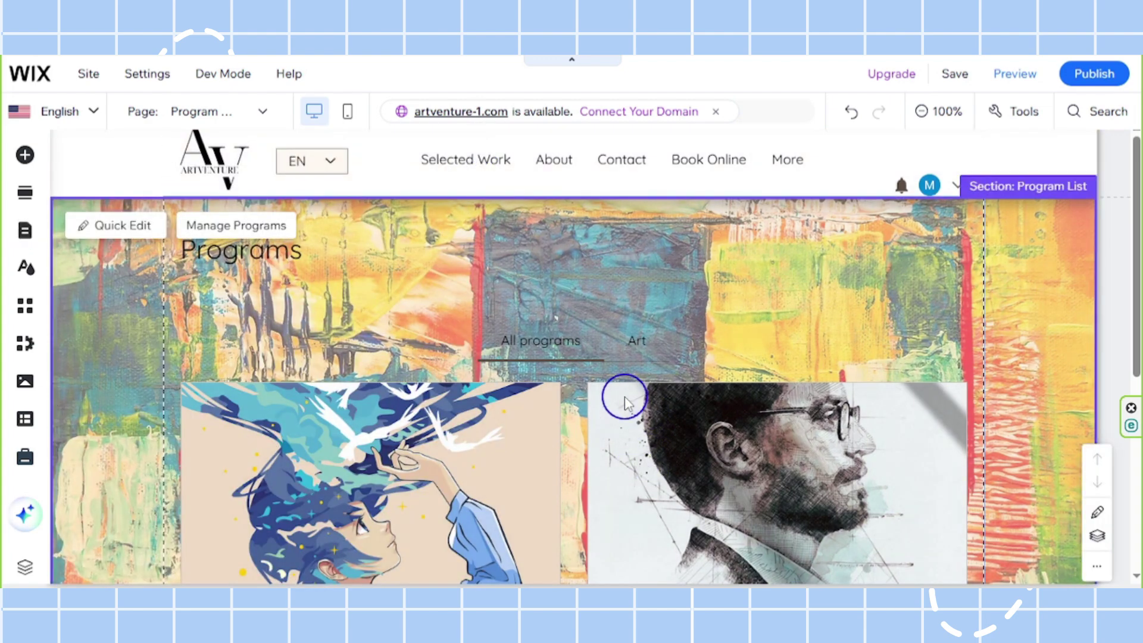
left_click(566, 418)
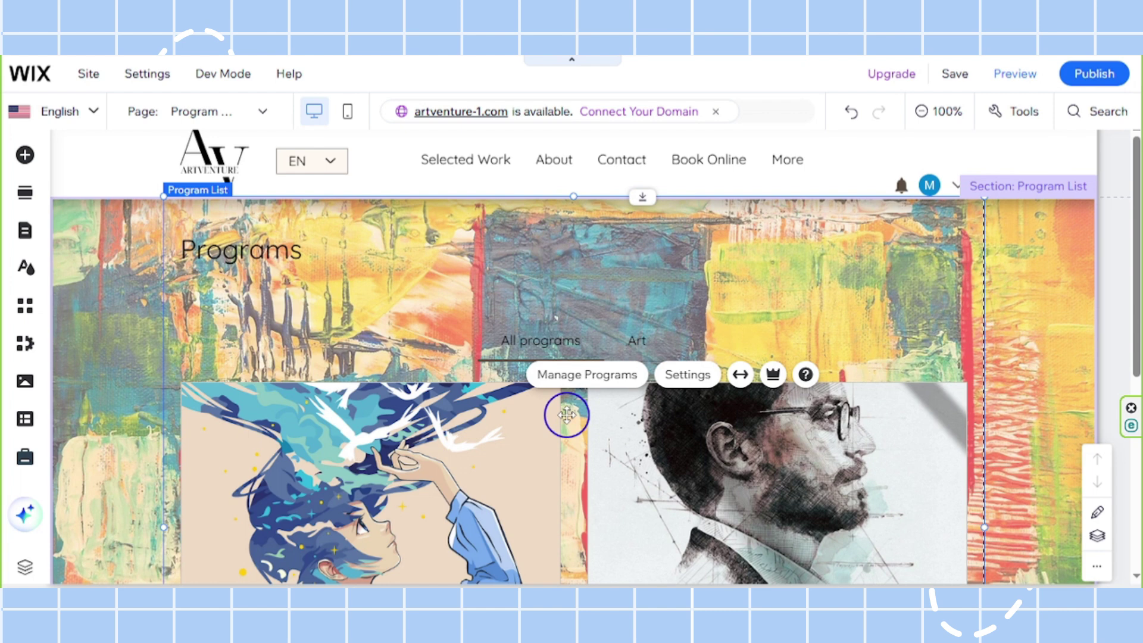
left_click(684, 380)
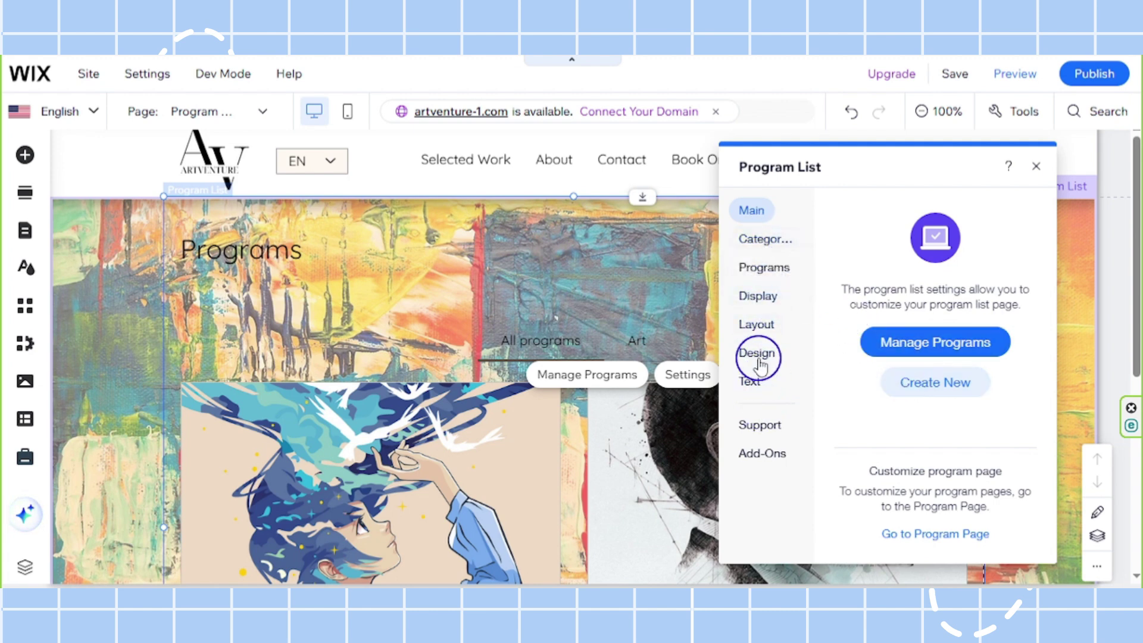
Step: Try hiding the All programs and Art categories and swapping their order, restoring the visibility and order each time
left_click(769, 244)
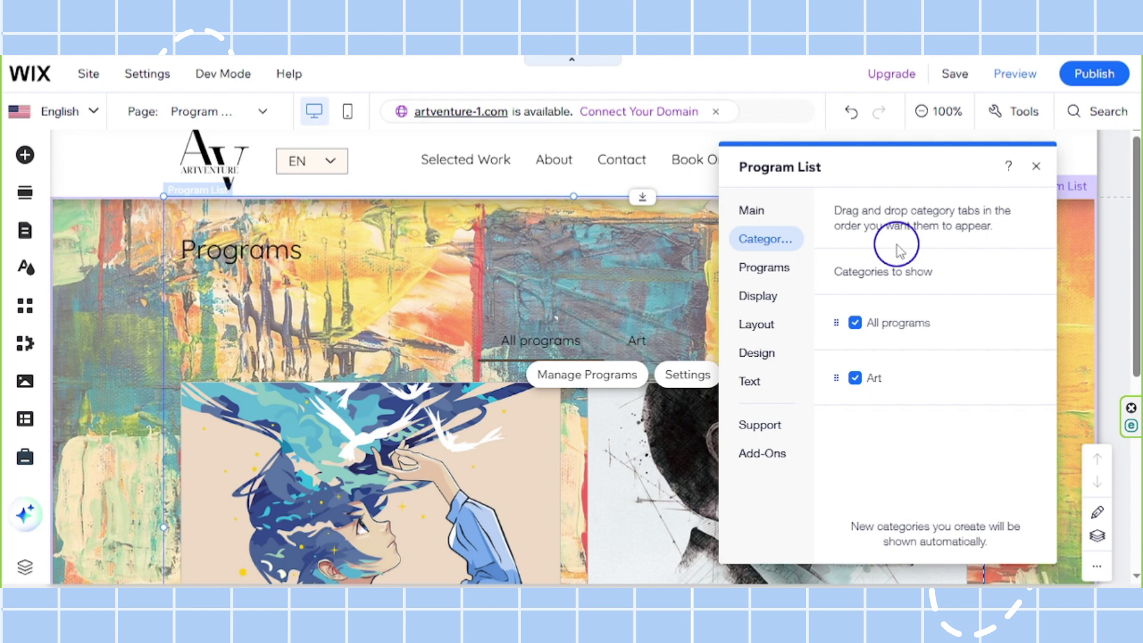
left_click(855, 323)
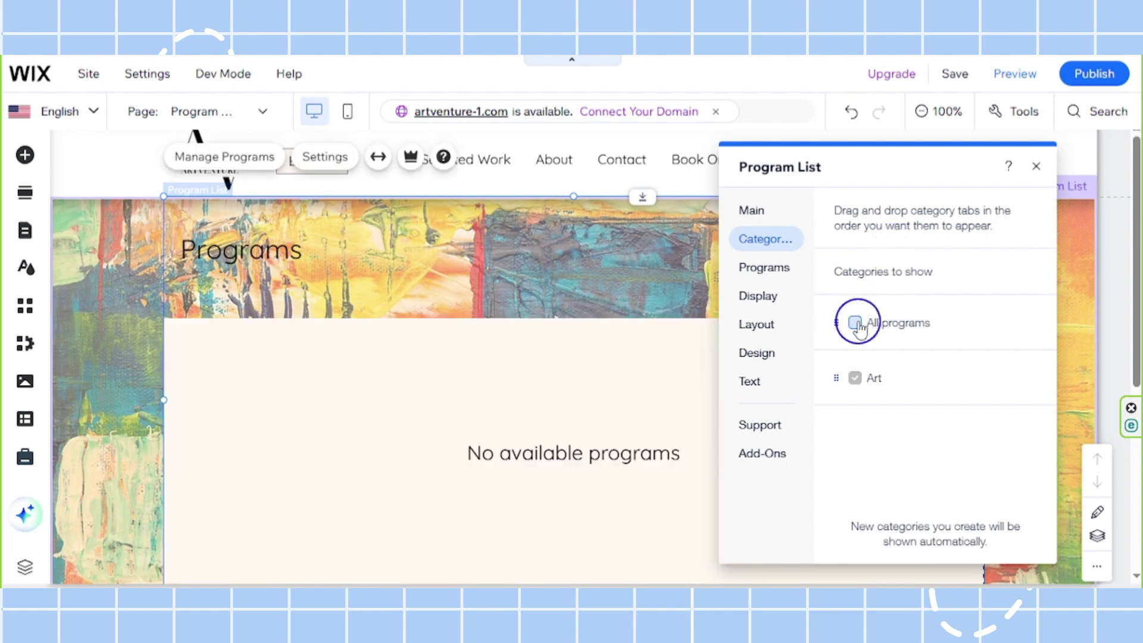
left_click(855, 323)
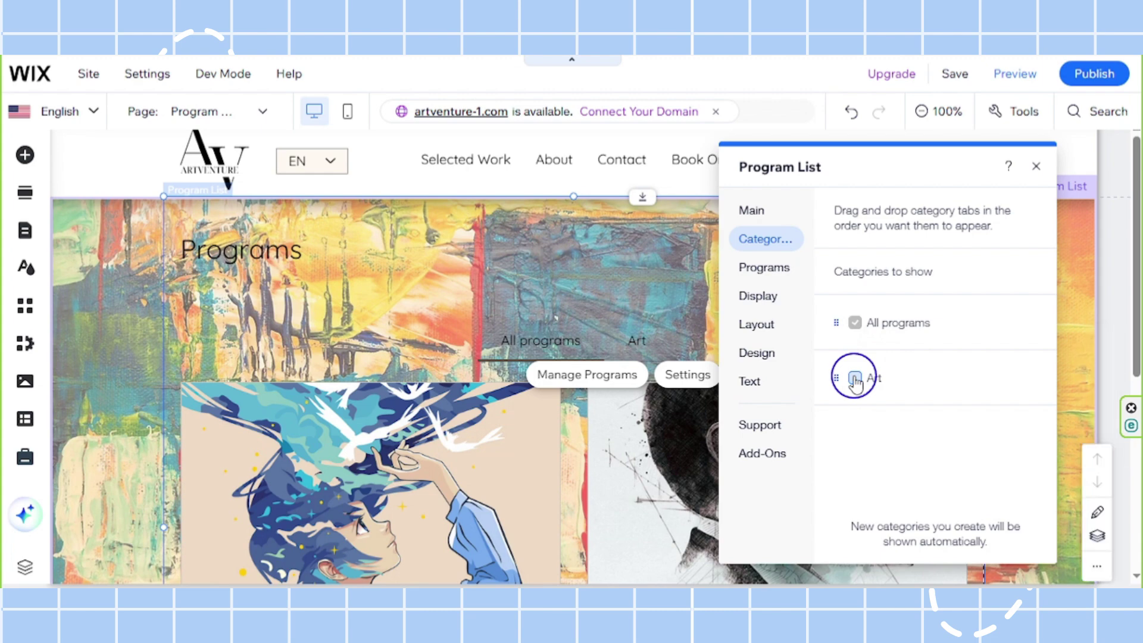
left_click(854, 378)
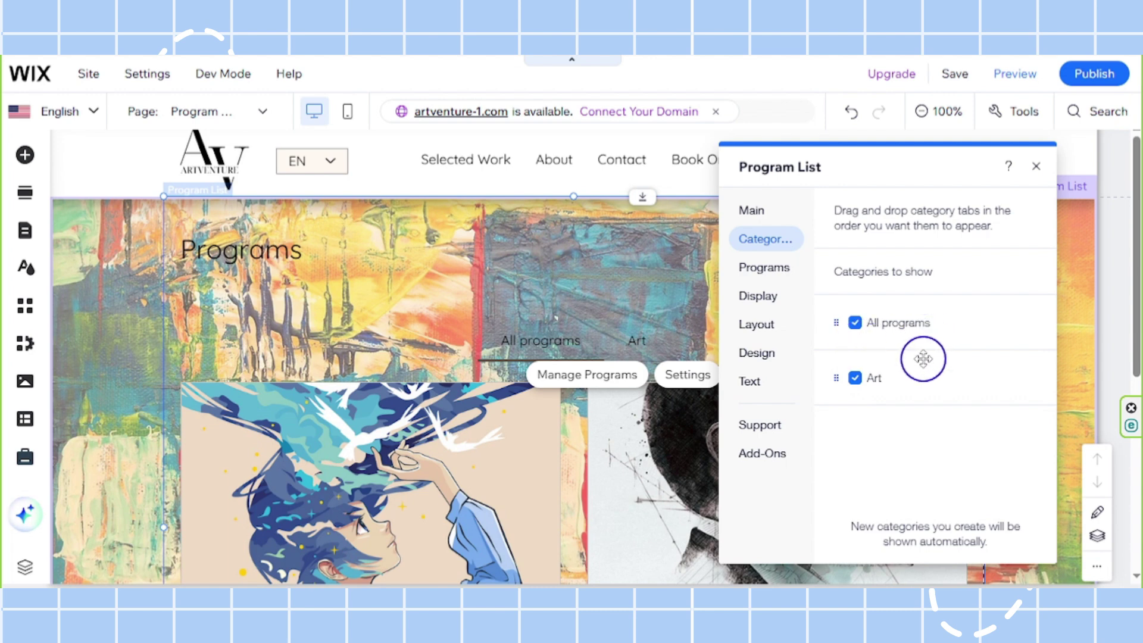
left_click_drag(835, 322, 837, 378)
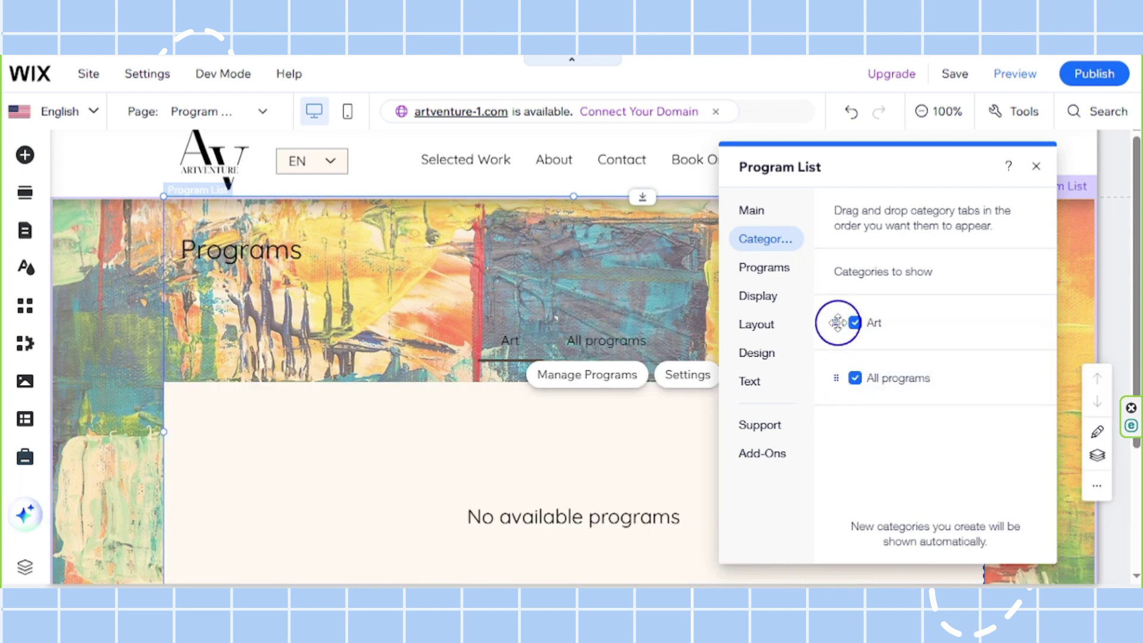
left_click_drag(837, 323, 838, 377)
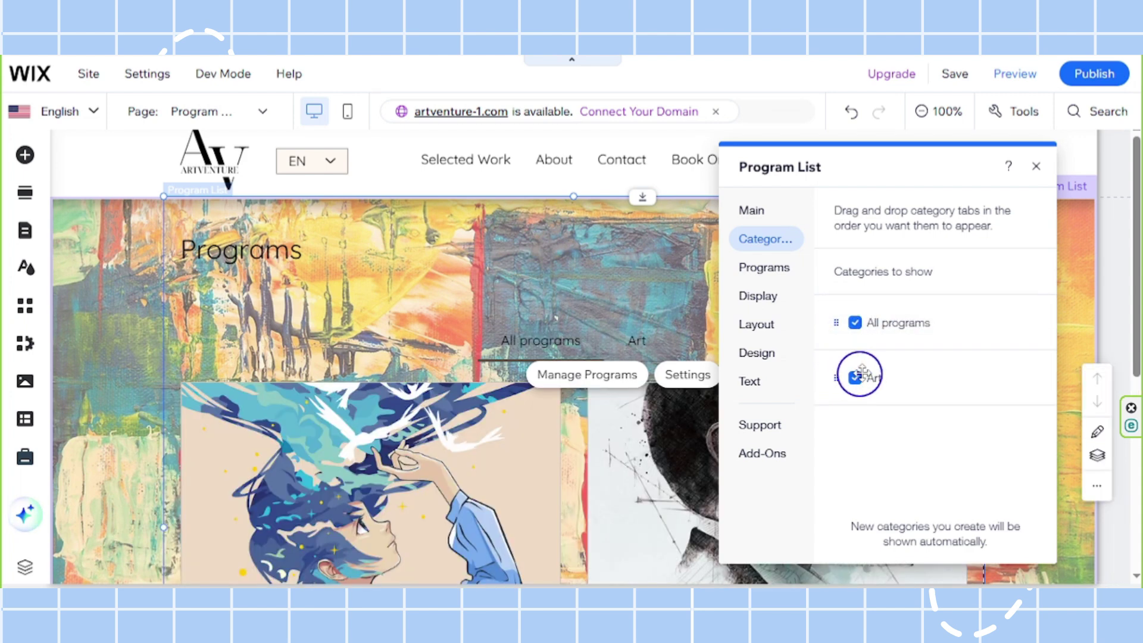
Step: Try hiding and reordering the two programs in the All programs category, restoring each change and keeping that category selected
left_click(769, 275)
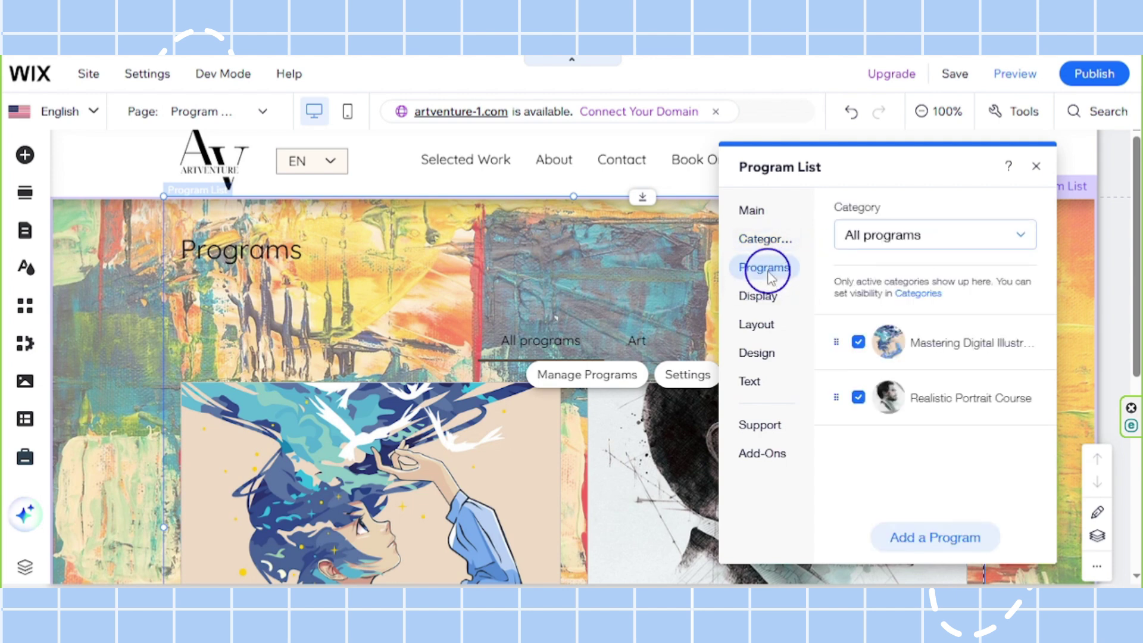
left_click(860, 350)
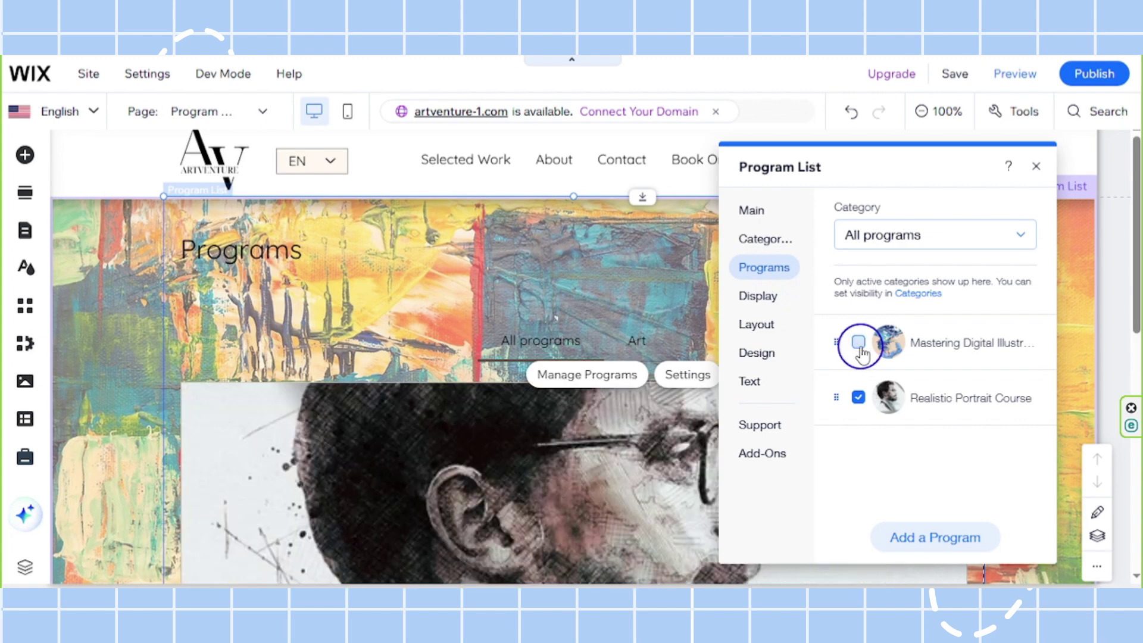
left_click(860, 347)
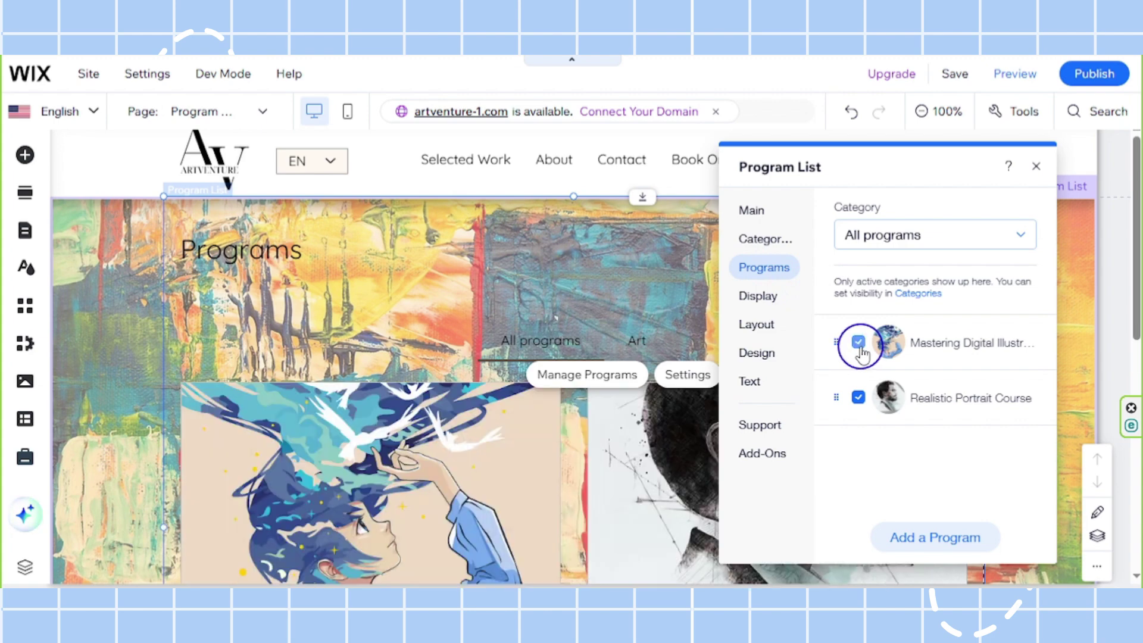
left_click(858, 400)
left_click(857, 399)
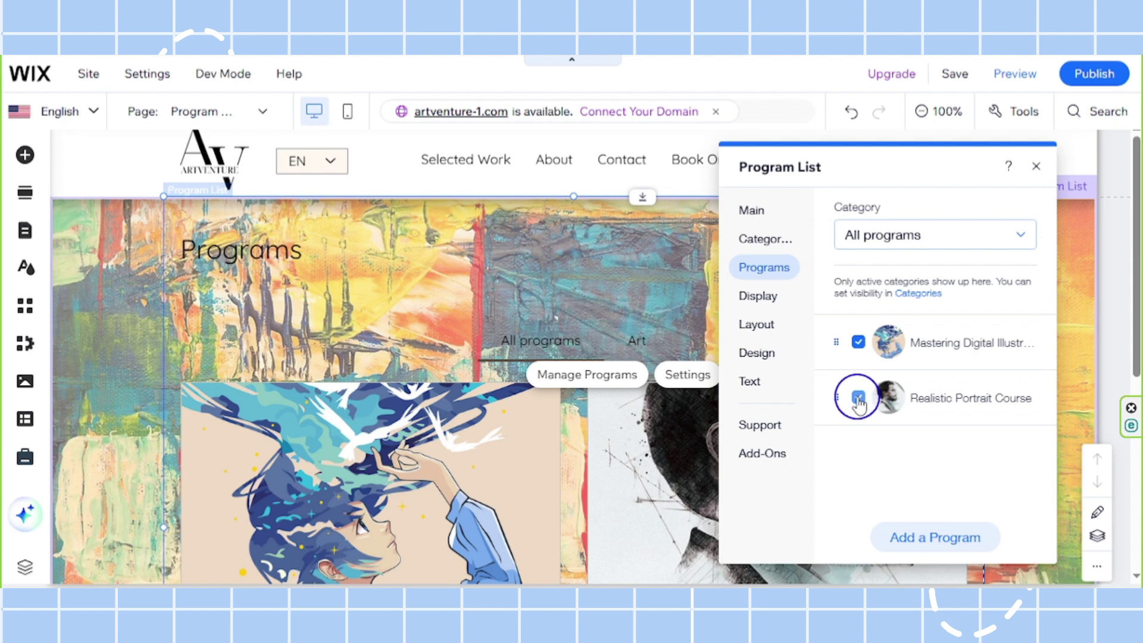
left_click_drag(833, 340, 833, 383)
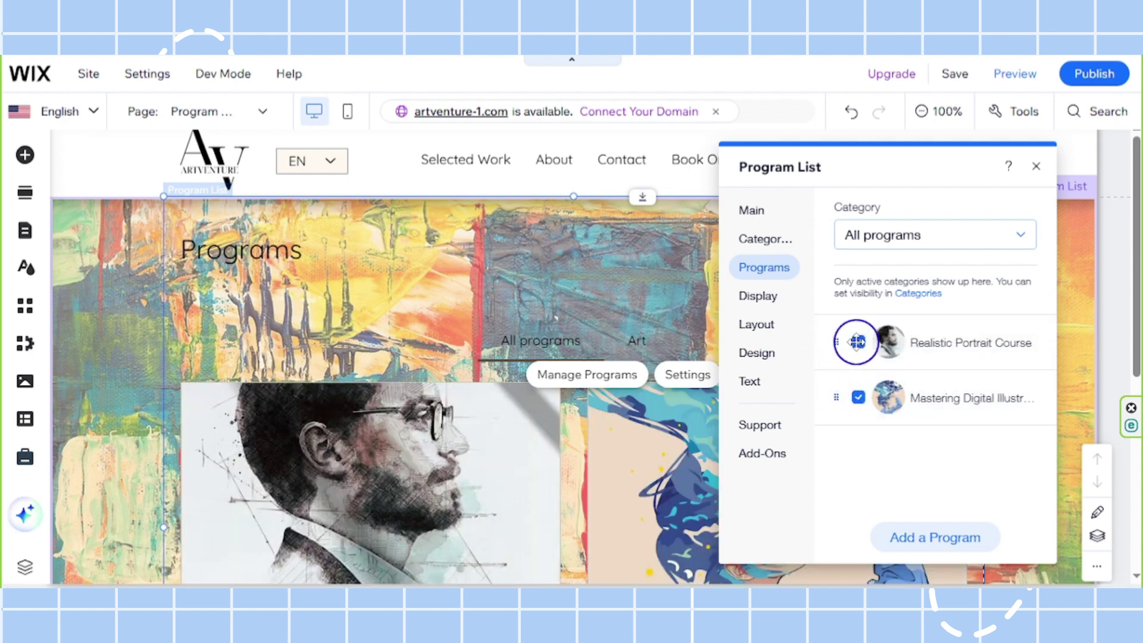
left_click_drag(832, 340, 829, 387)
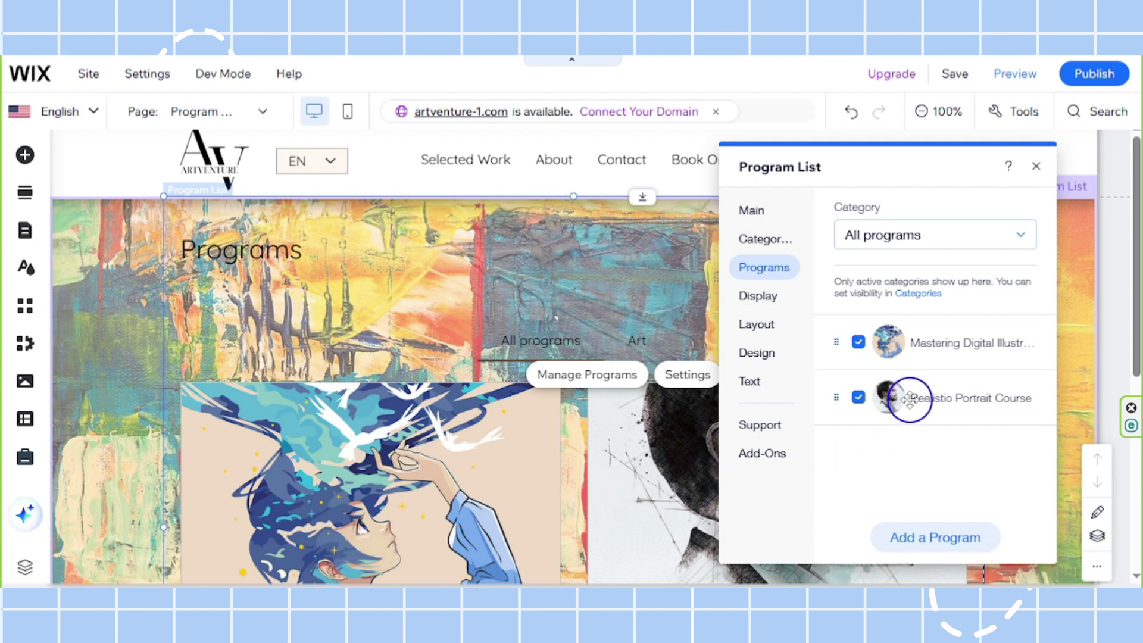
left_click(940, 243)
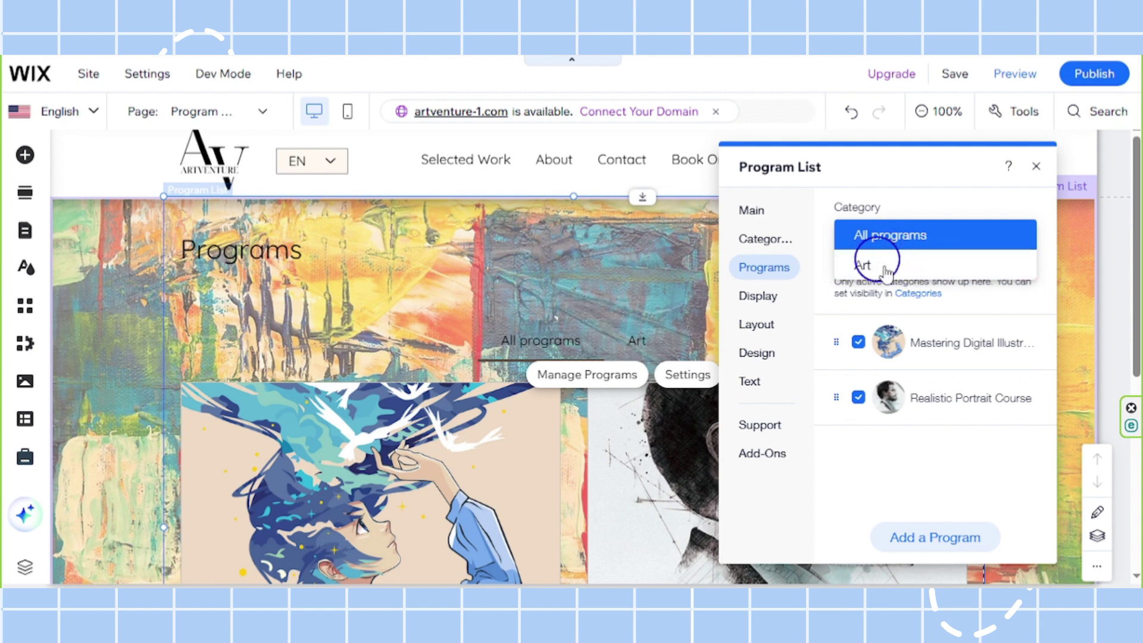
left_click(906, 247)
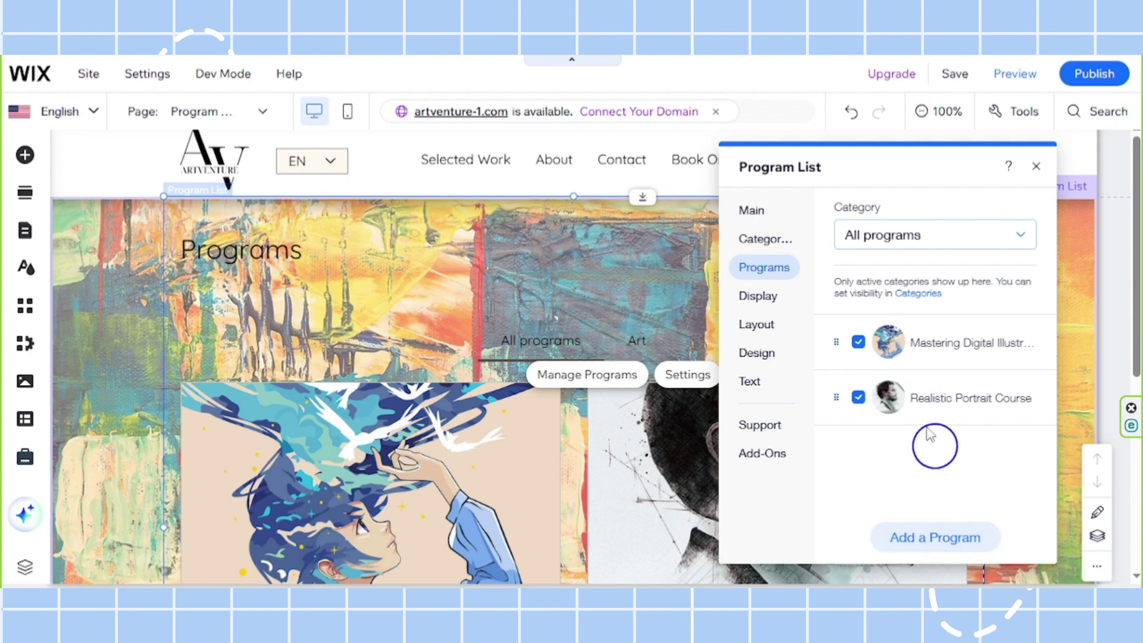
Step: Try hiding the Price and Participants details in the display settings, turning each back on
left_click(754, 298)
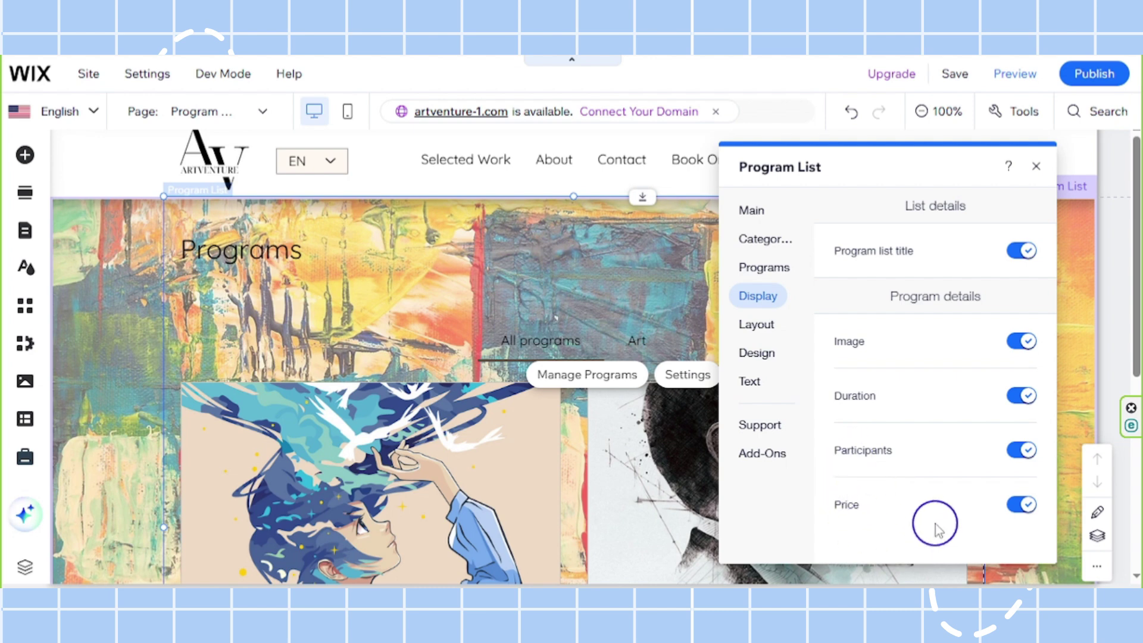
left_click(1021, 506)
left_click(1021, 506)
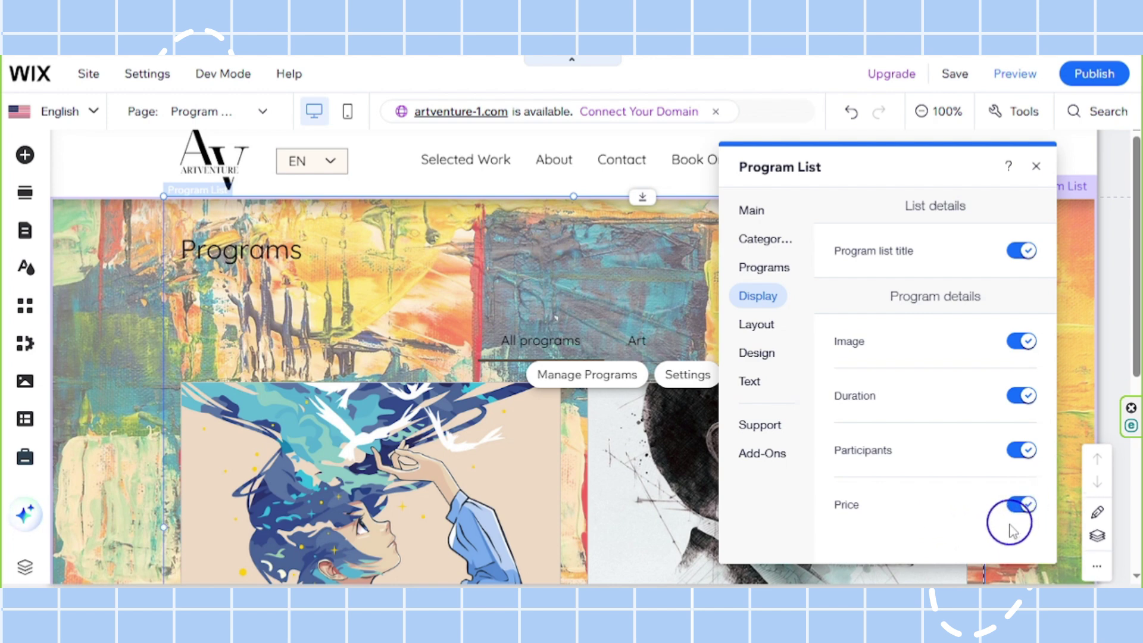
left_click(1028, 448)
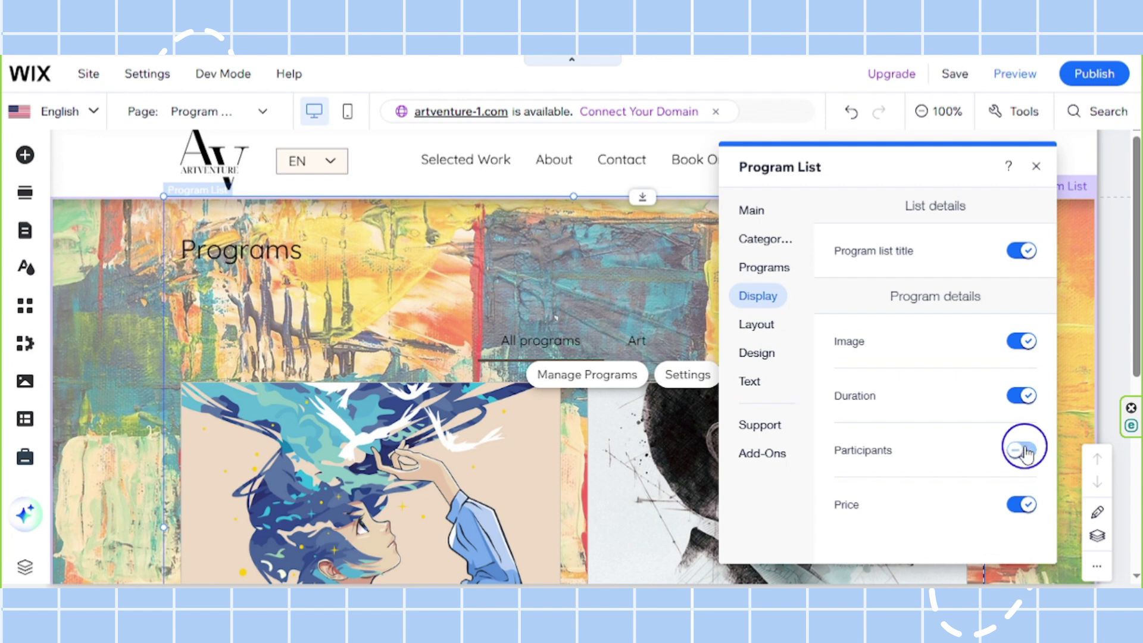
left_click(1026, 452)
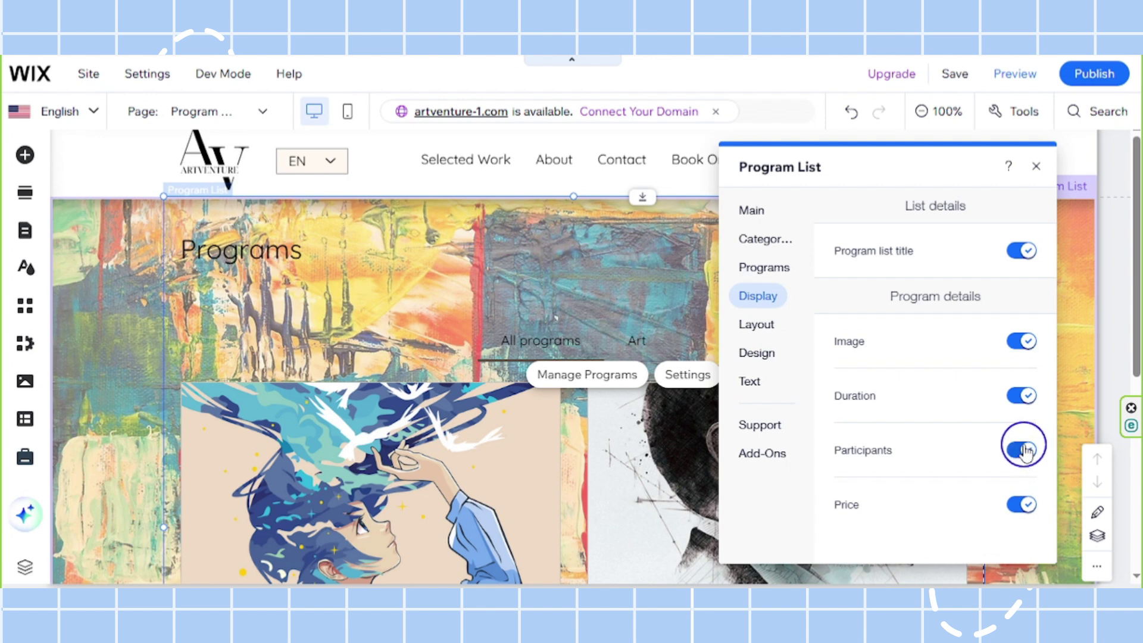
Step: Set the program image shape to Square in the Program List layout settings, after trying Round
left_click(757, 328)
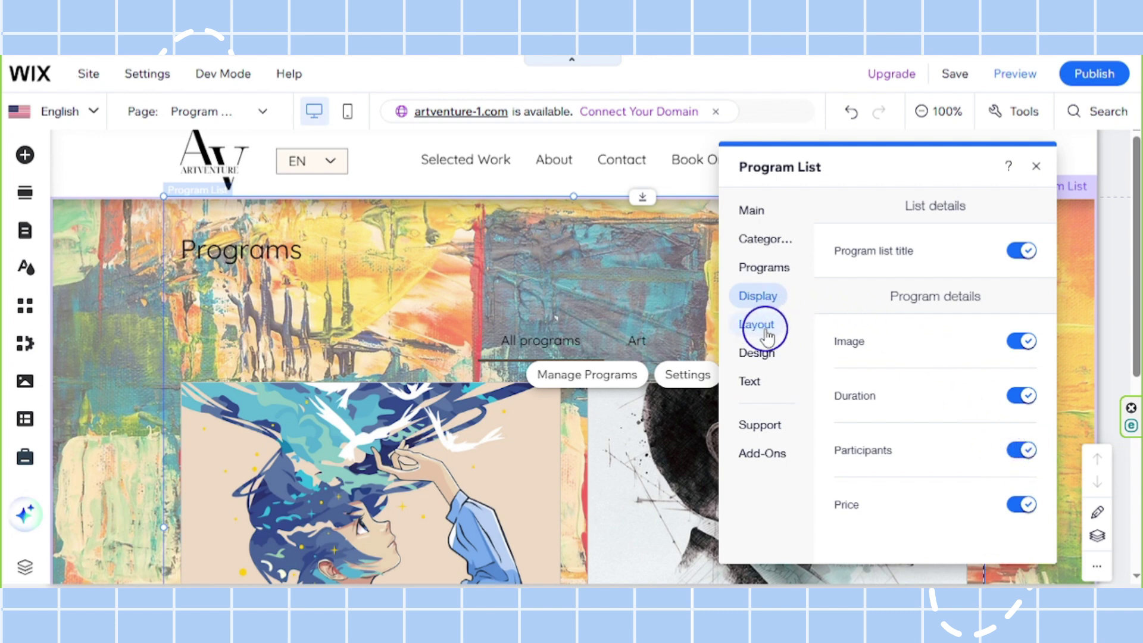
left_click(764, 329)
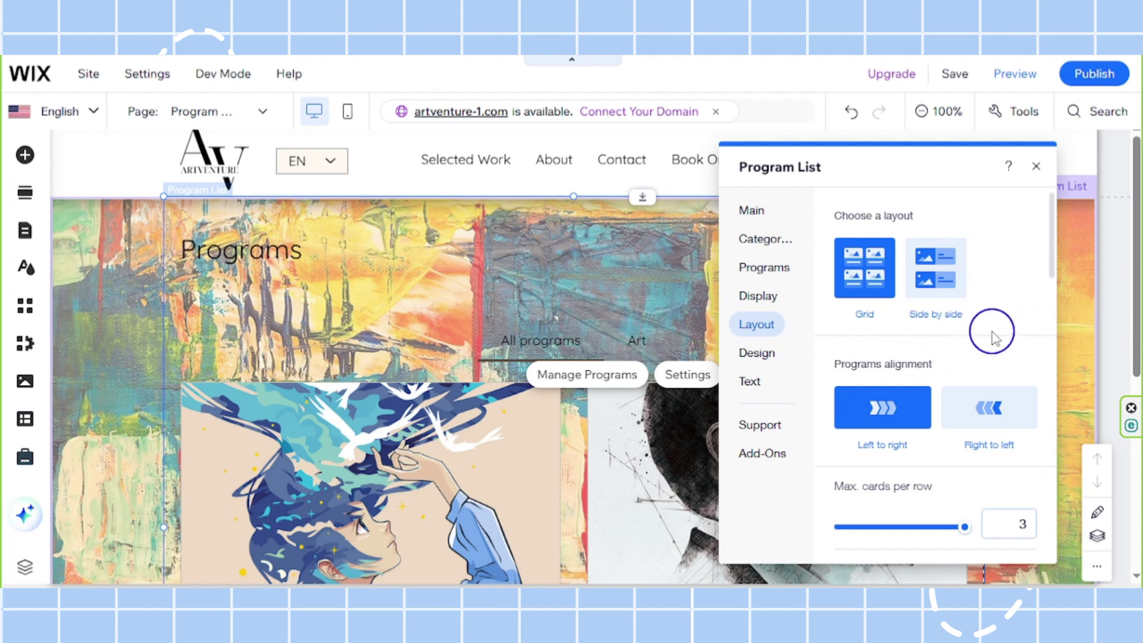
scroll(970, 354, "down", 3)
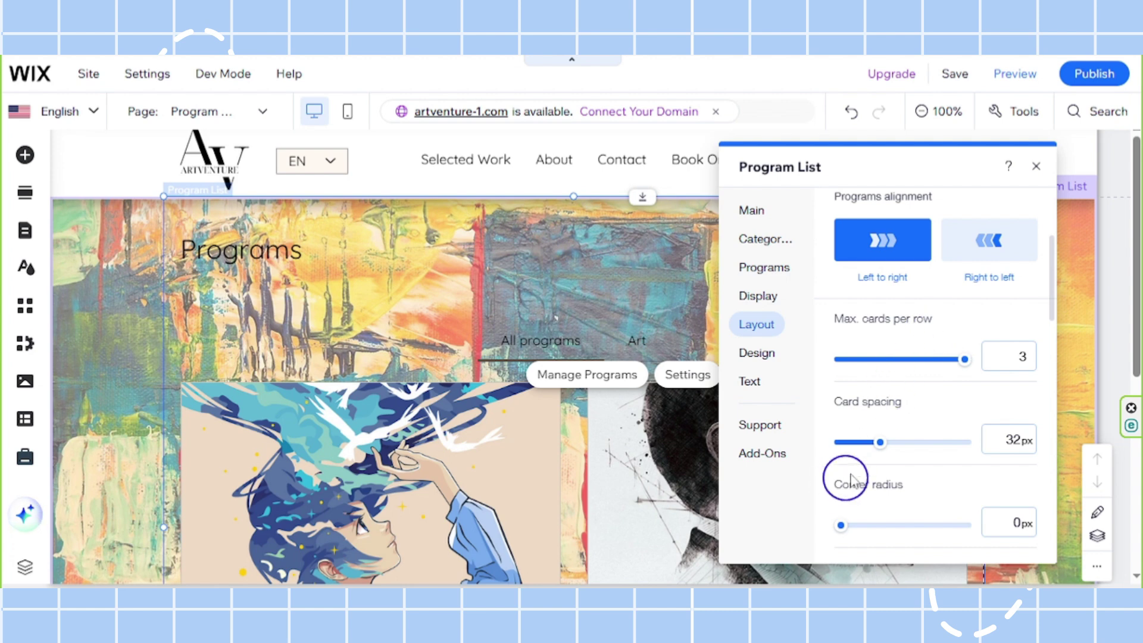
scroll(885, 434, "down", 3)
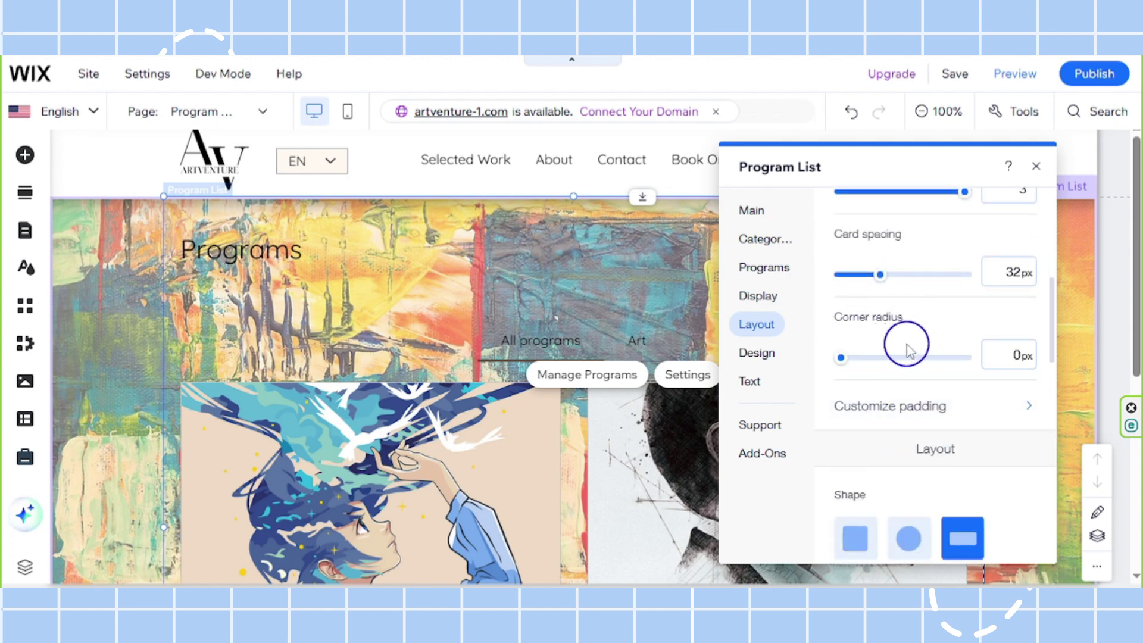
scroll(895, 345, "down", 3)
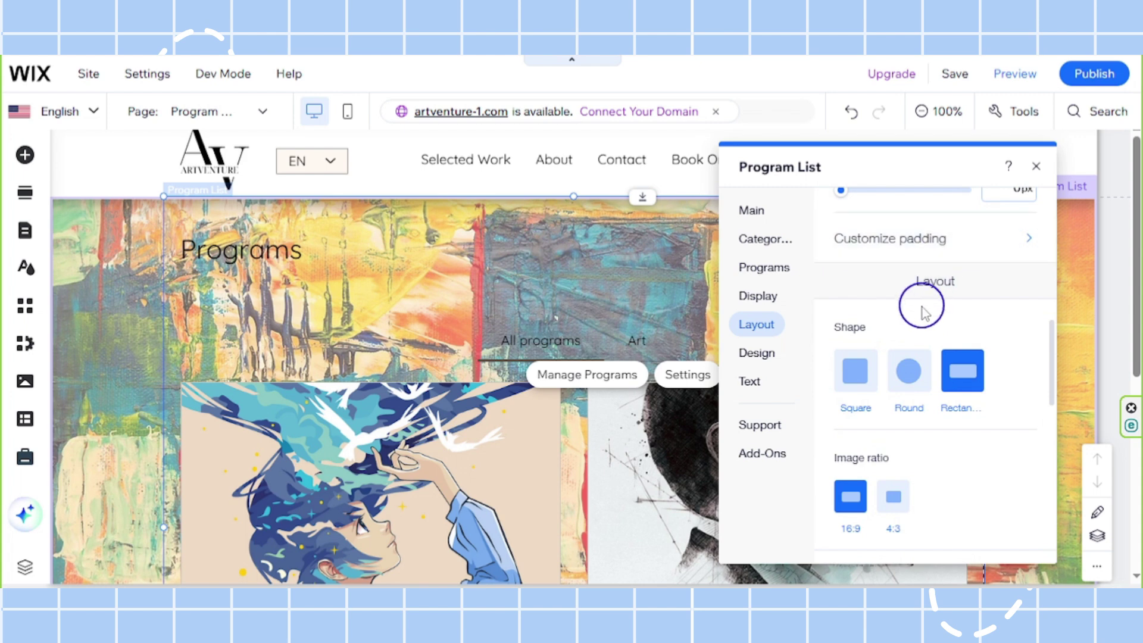
scroll(940, 262, "down", 2)
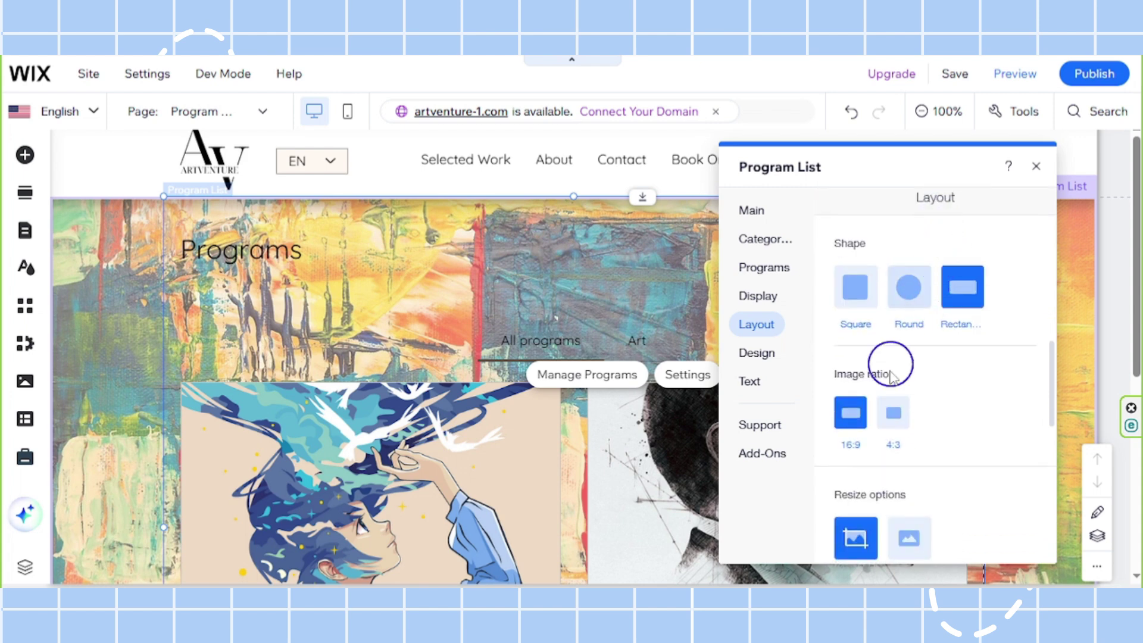
scroll(894, 407, "down", 2)
scroll(891, 412, "up", 2)
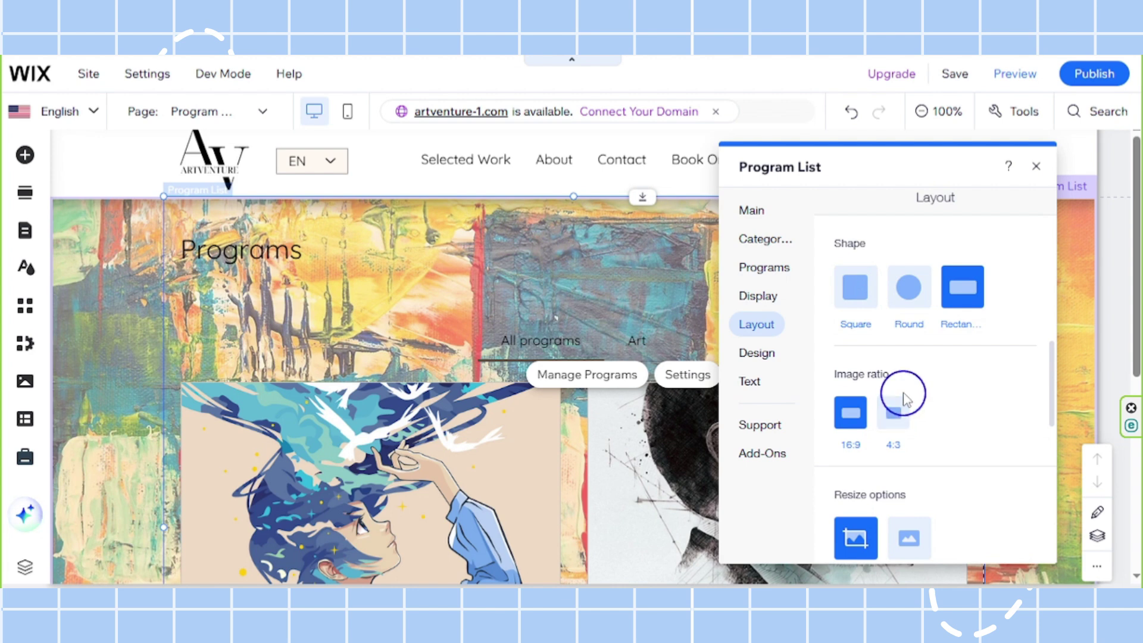
left_click(903, 283)
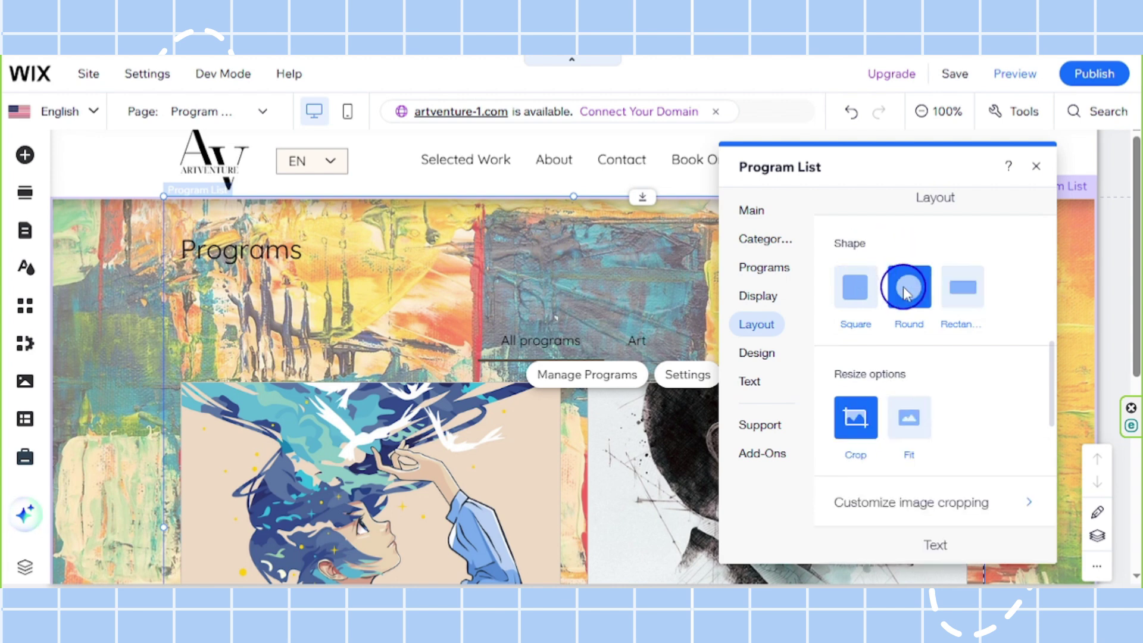
left_click(855, 285)
scroll(845, 369, "down", 2)
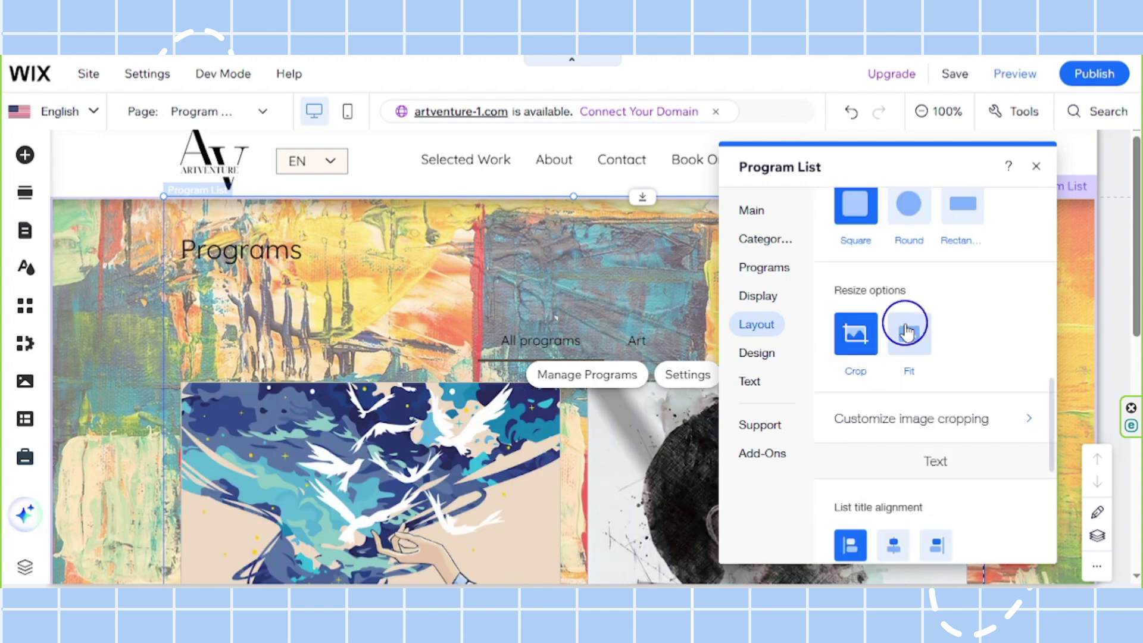
scroll(879, 449, "down", 2)
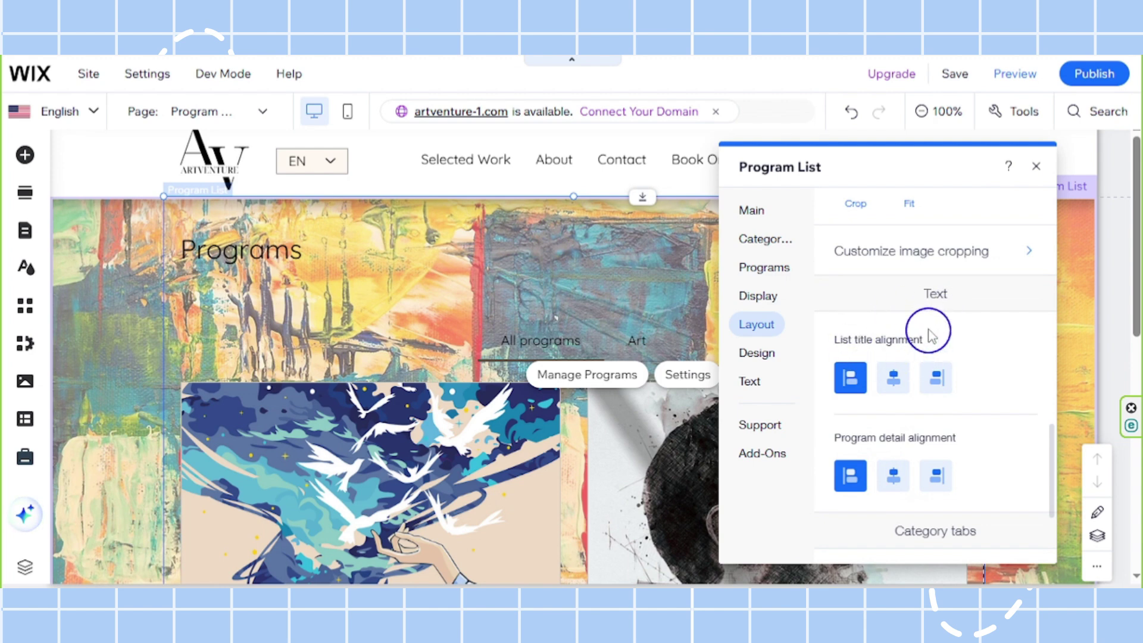
Step: Review the alignment options in the Program List layout settings and the background and divider options in the design settings
scroll(923, 407, "down", 2)
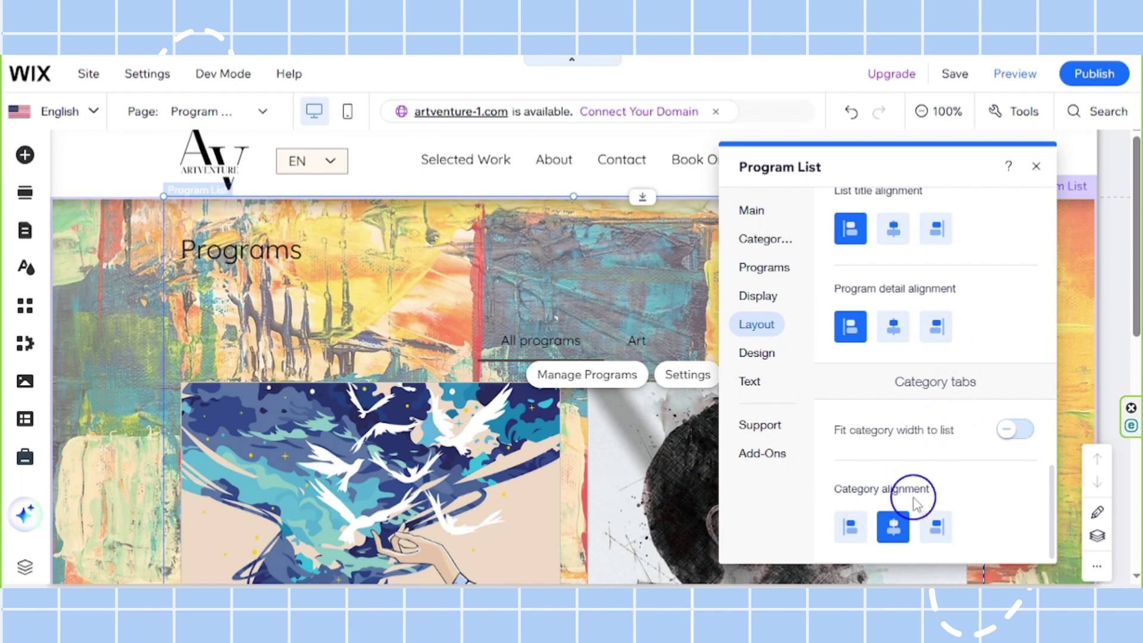
left_click(765, 357)
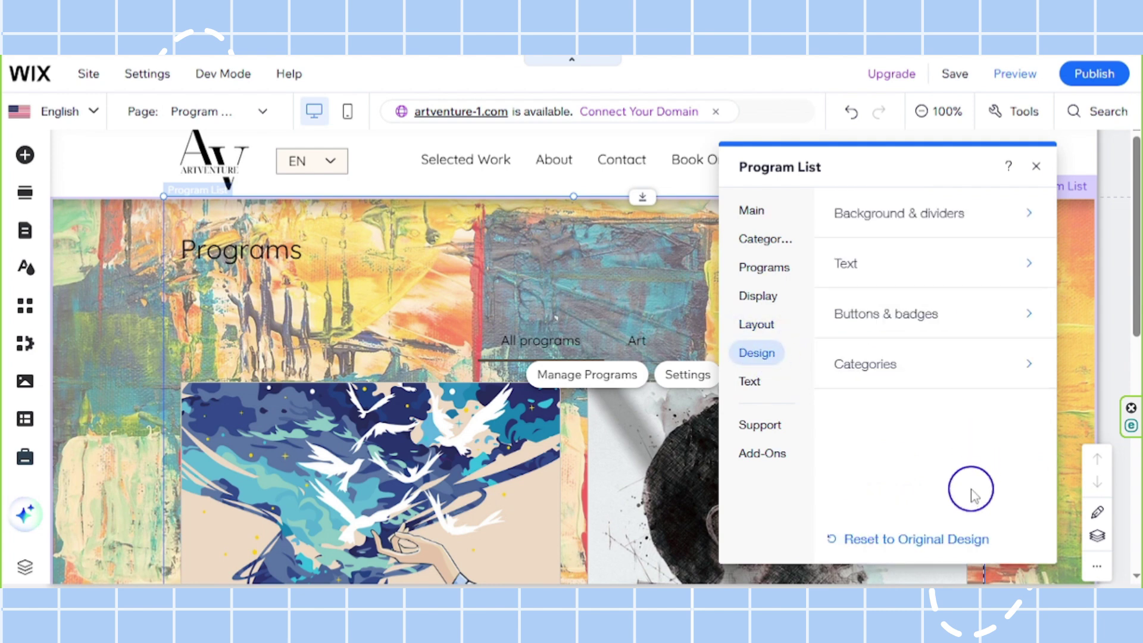
left_click(913, 223)
scroll(906, 347, "down", 5)
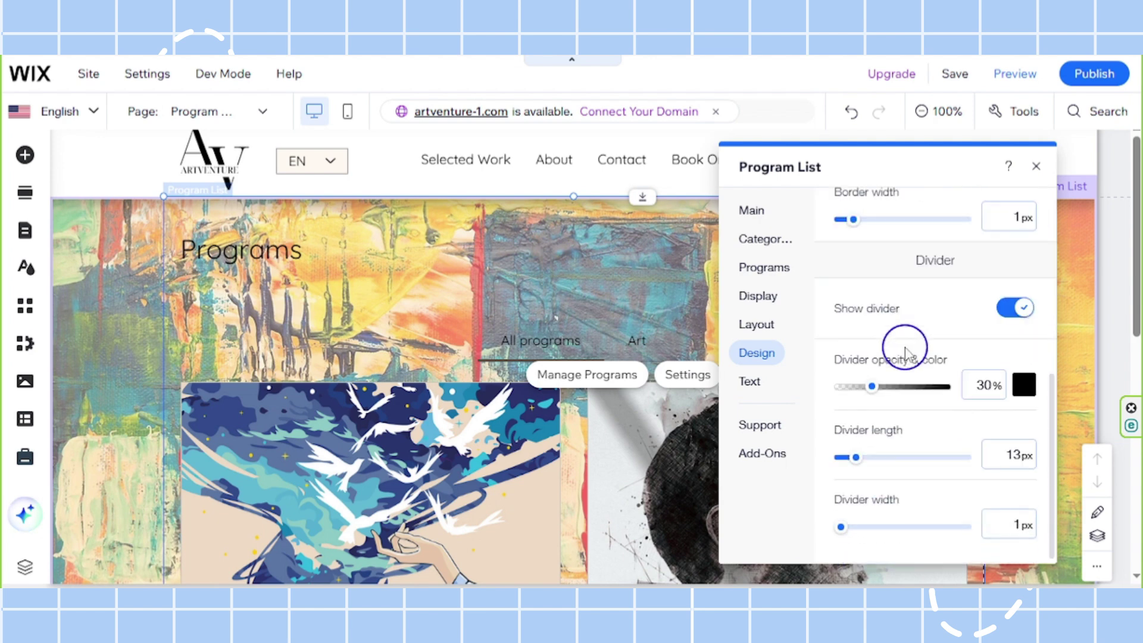
scroll(906, 351, "up", 5)
scroll(911, 340, "up", 1)
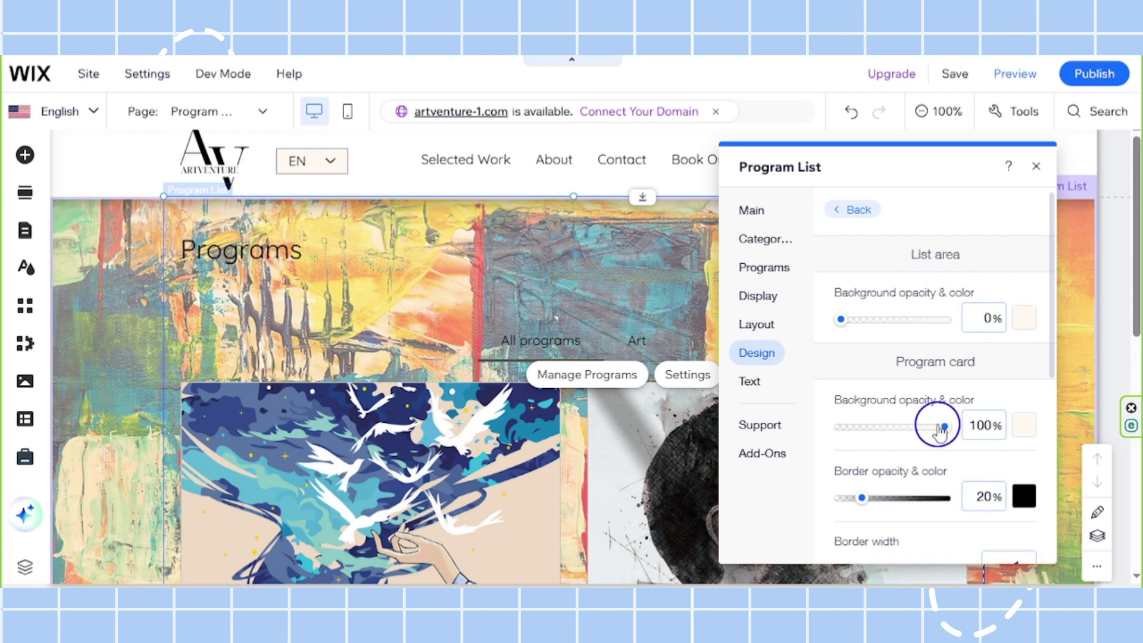
left_click(847, 209)
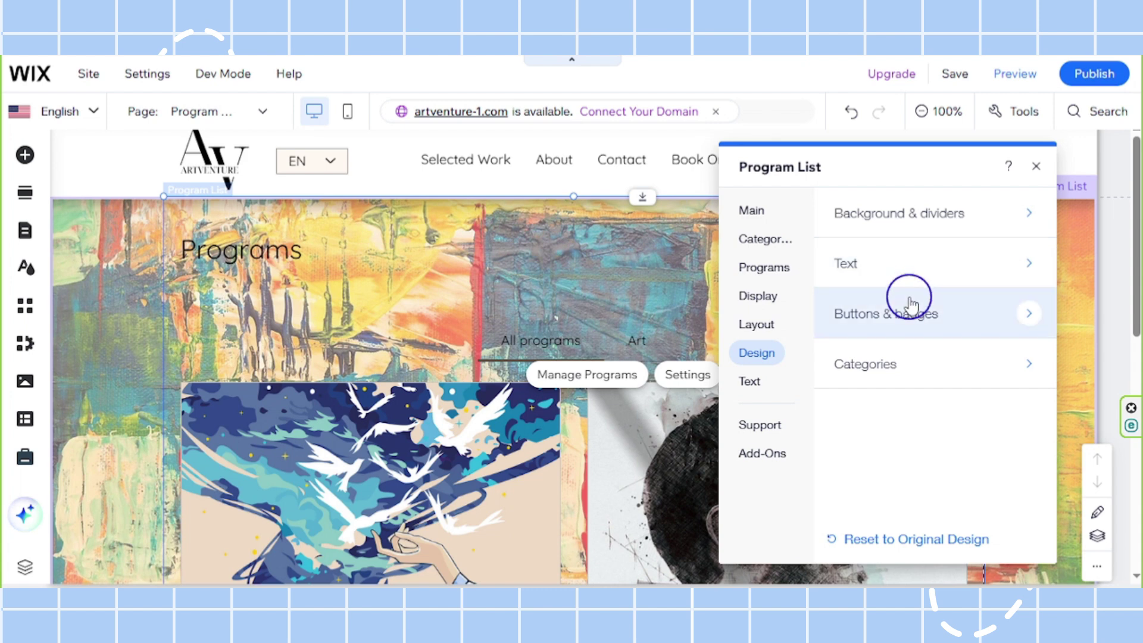
Step: Examine the text design options for the list title, program name, participants and duration, and price
left_click(914, 259)
scroll(923, 268, "down", 1)
scroll(911, 260, "up", 1)
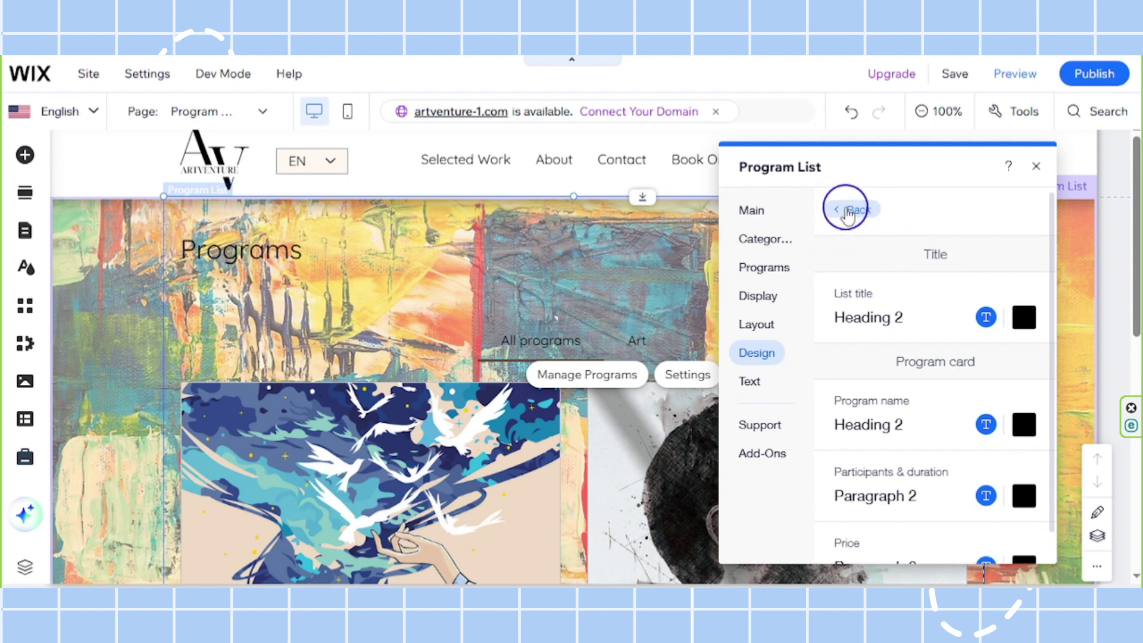
scroll(878, 381, "down", 1)
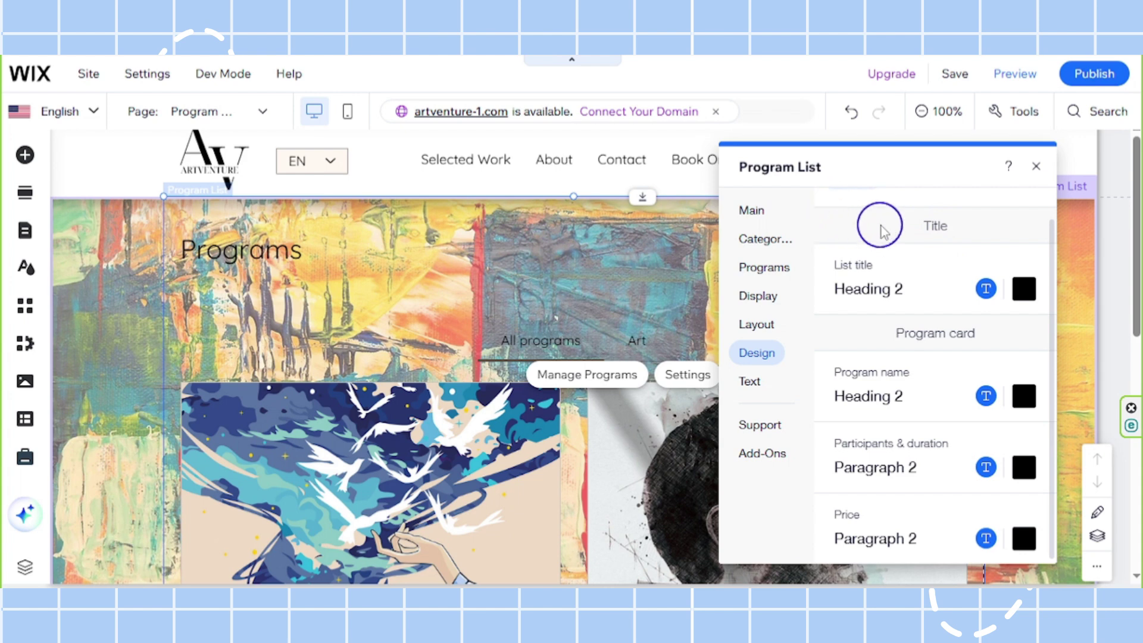
scroll(874, 375, "up", 1)
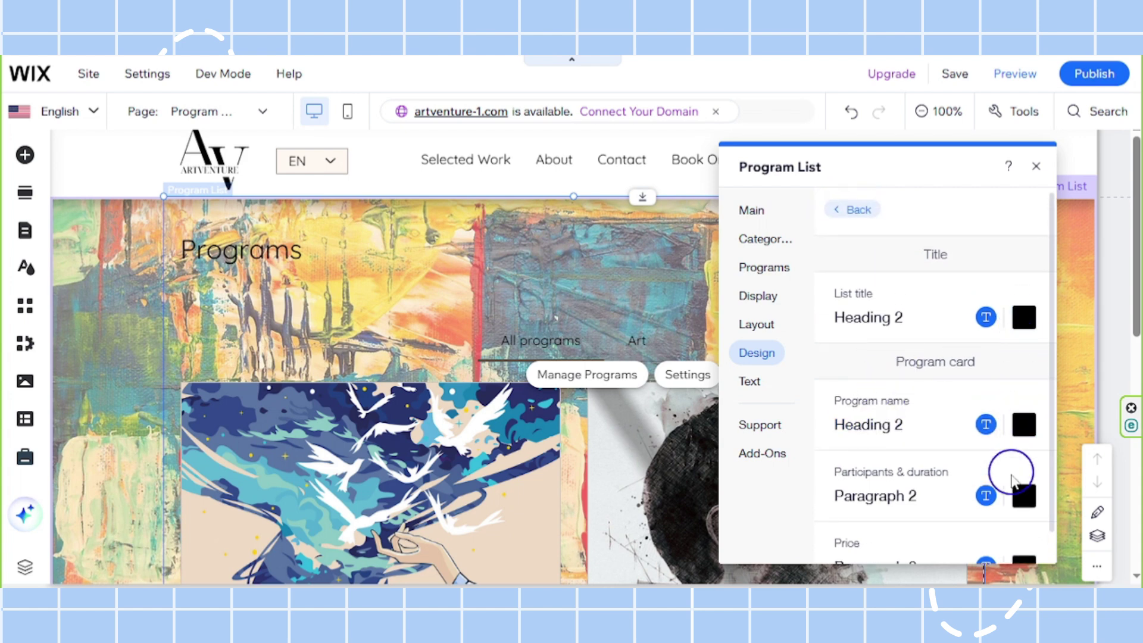
scroll(1015, 512, "down", 1)
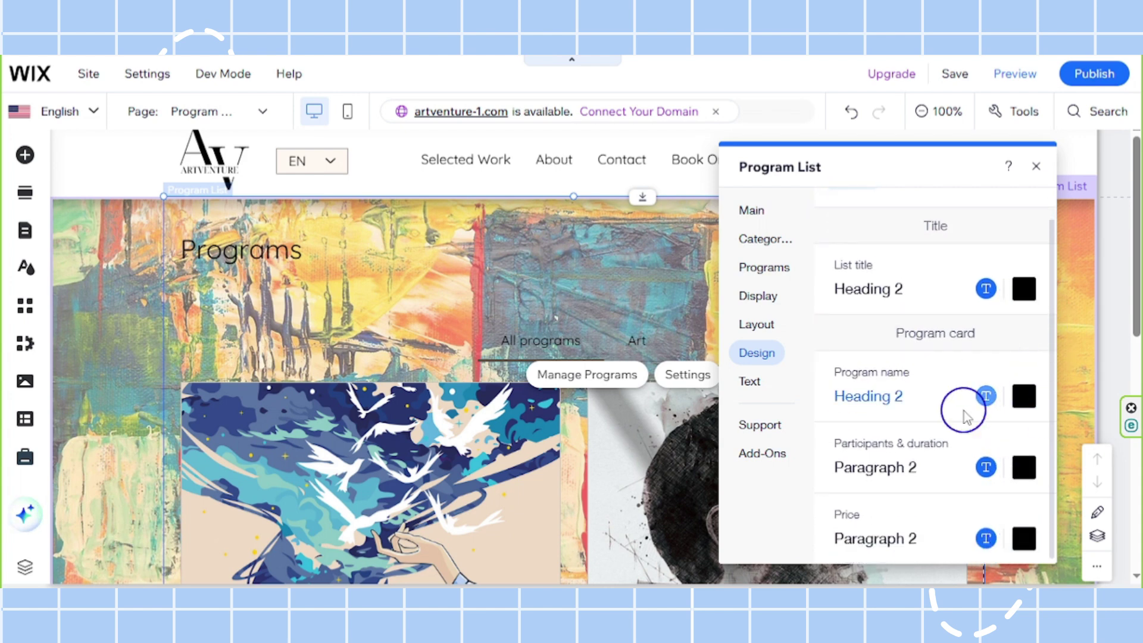
scroll(850, 199, "up", 1)
left_click(849, 203)
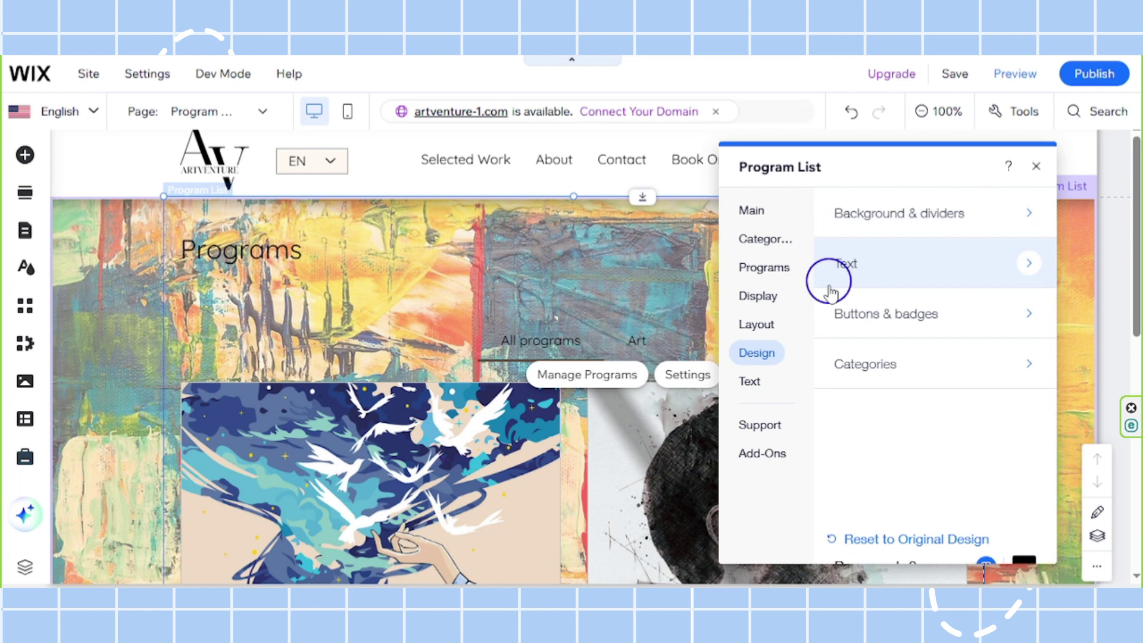
Step: Examine the buttons and badges design options, comparing the Default and Hover states of the buttons
left_click(867, 313)
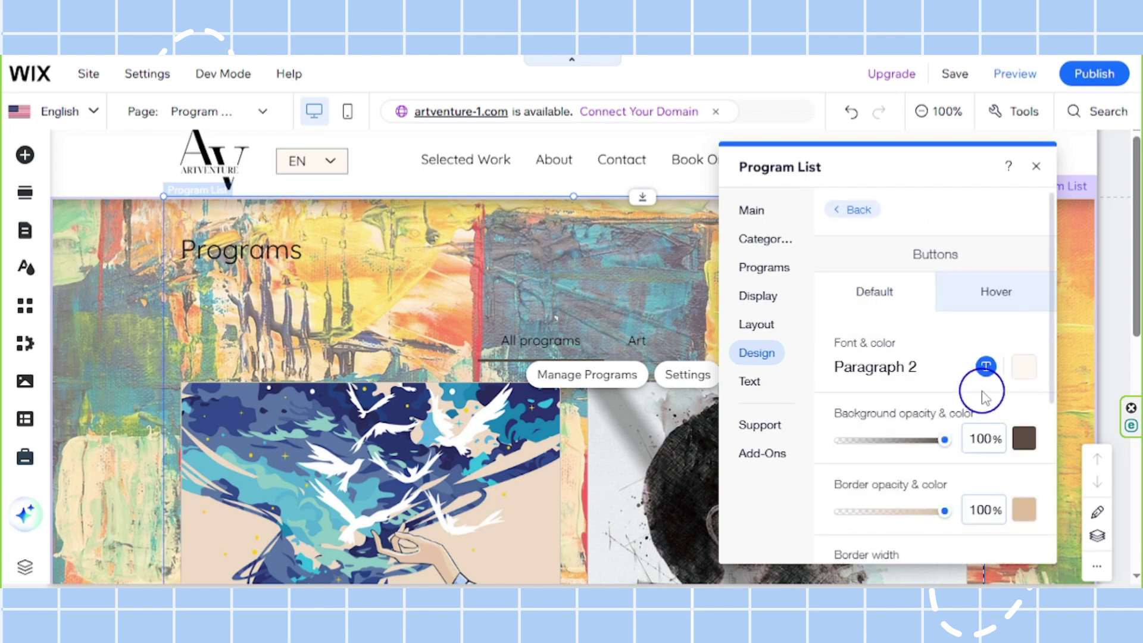
scroll(982, 387, "down", 5)
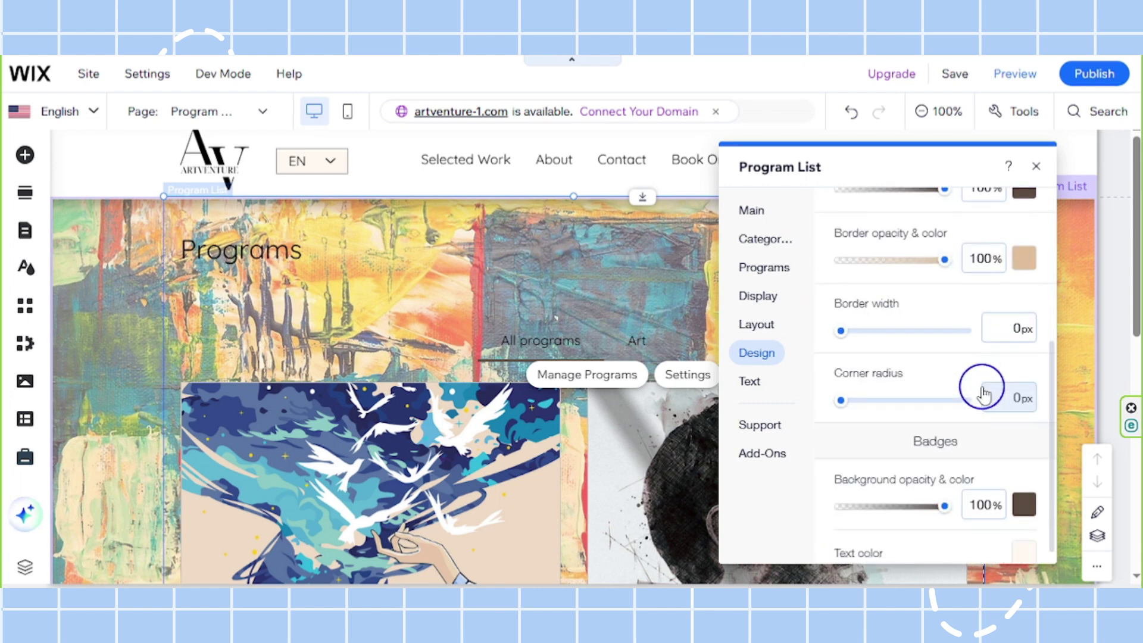
scroll(982, 387, "up", 5)
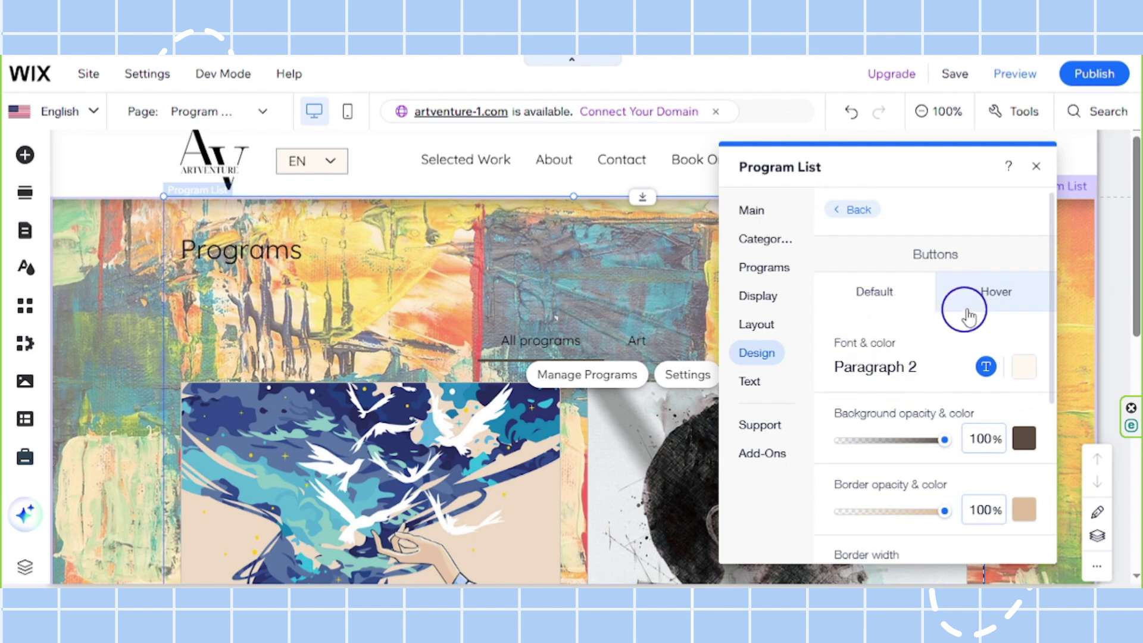
left_click(981, 293)
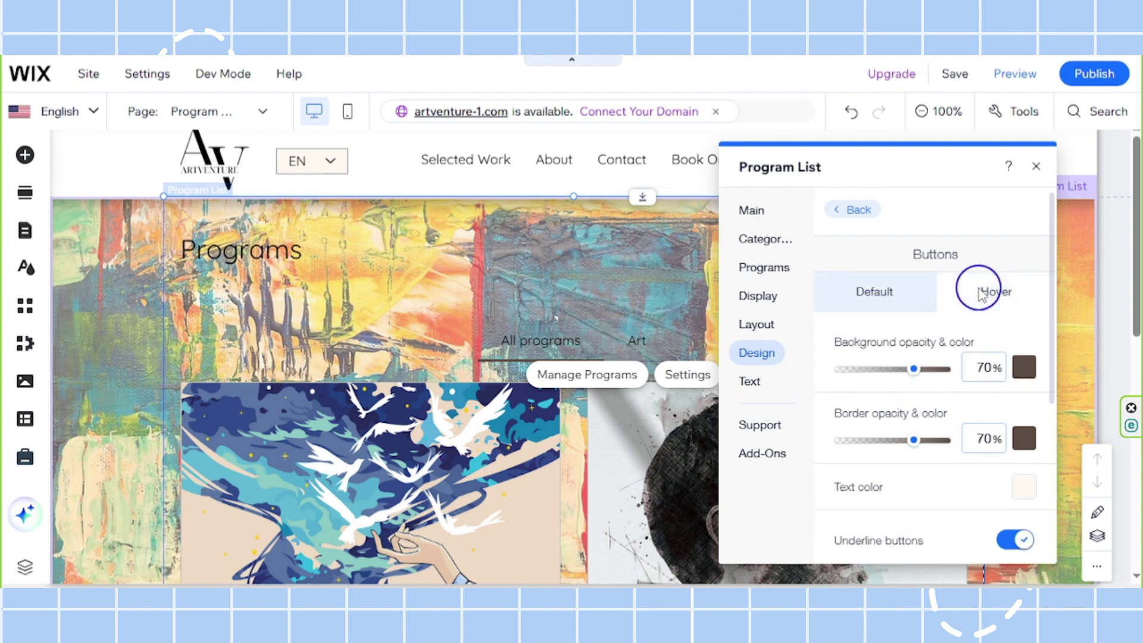
scroll(969, 434, "down", 3)
scroll(969, 433, "up", 2)
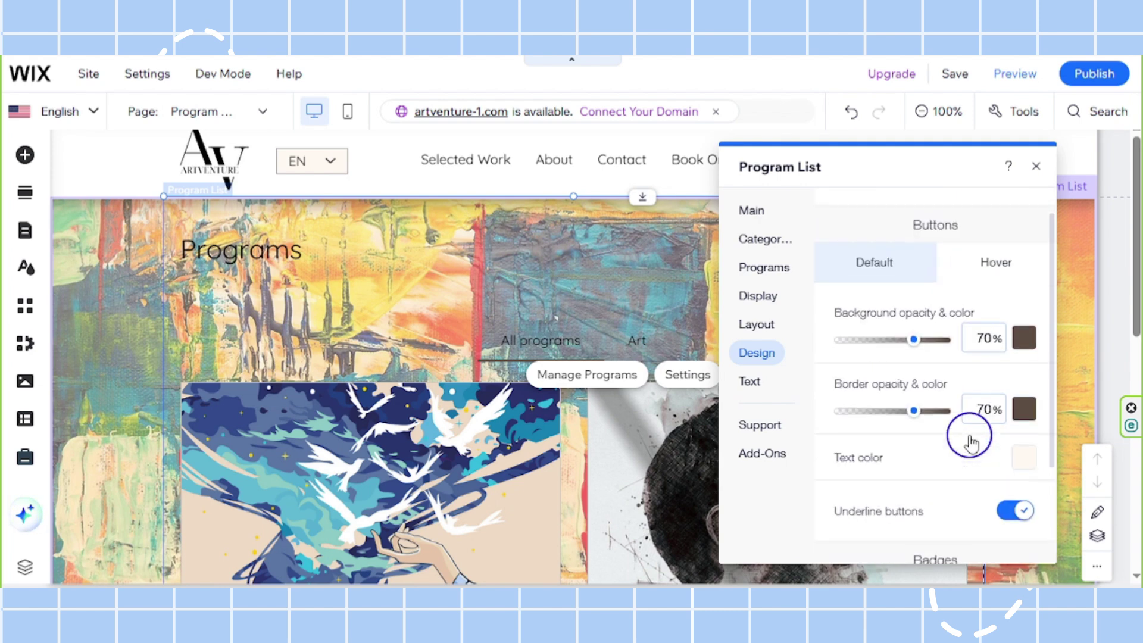
scroll(968, 440, "up", 1)
left_click(900, 293)
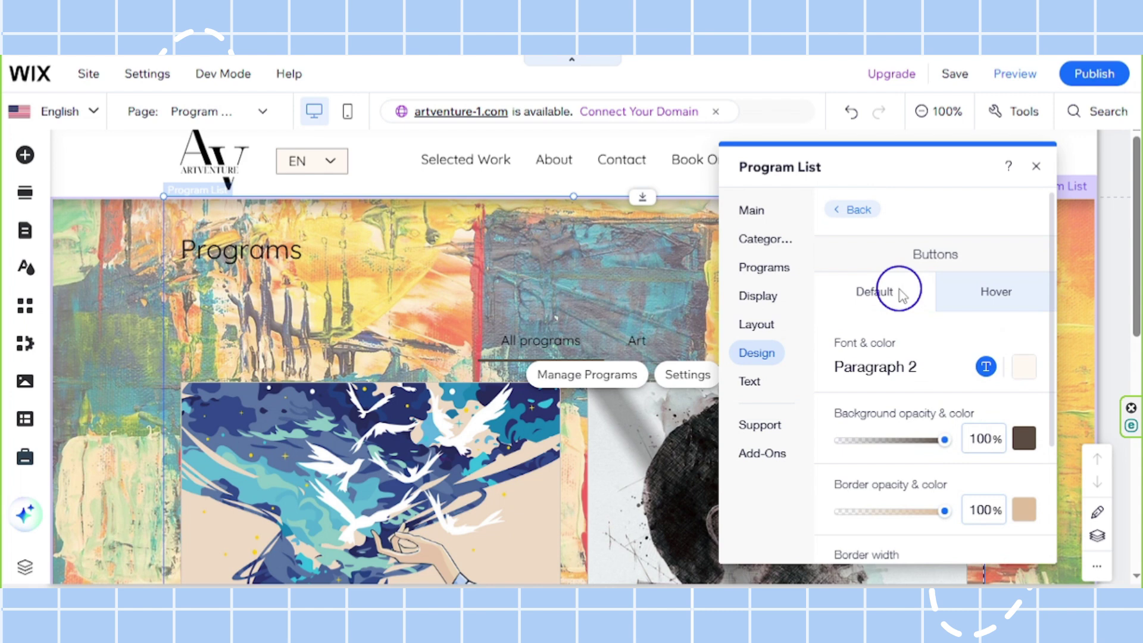
left_click(866, 210)
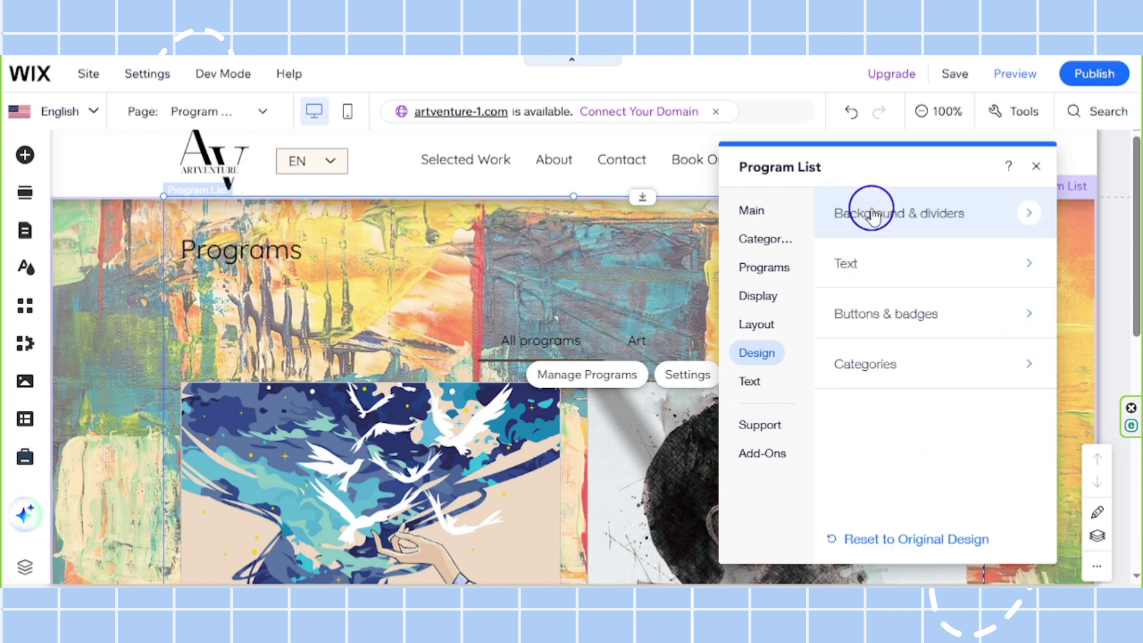
Step: Examine the categories design options in both the Default and Selected states
left_click(922, 363)
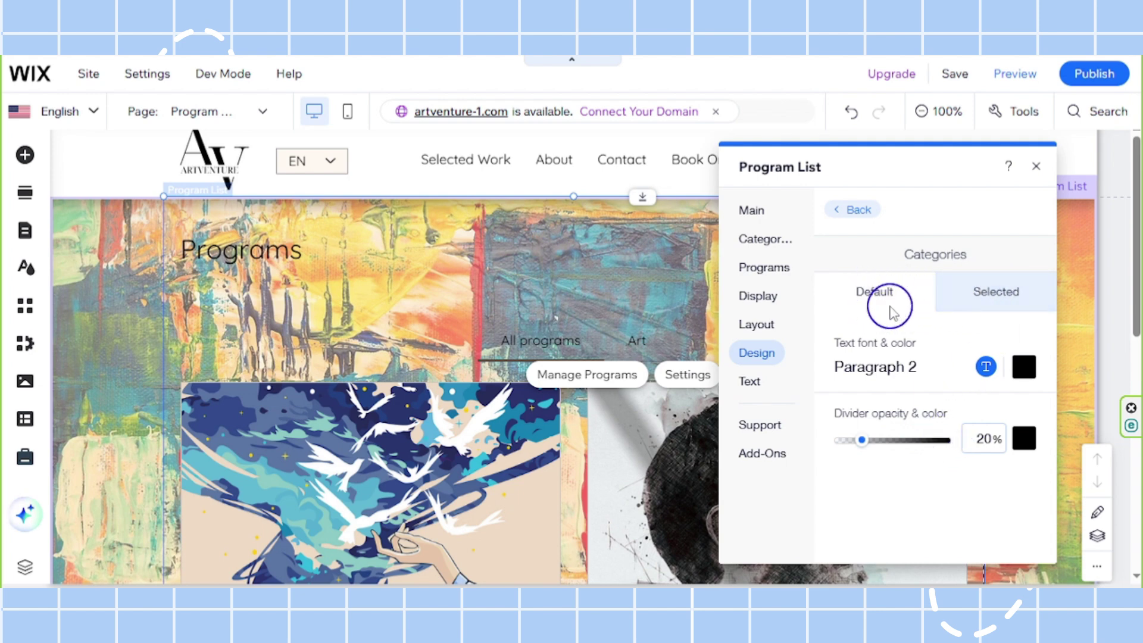
left_click(969, 301)
left_click(969, 302)
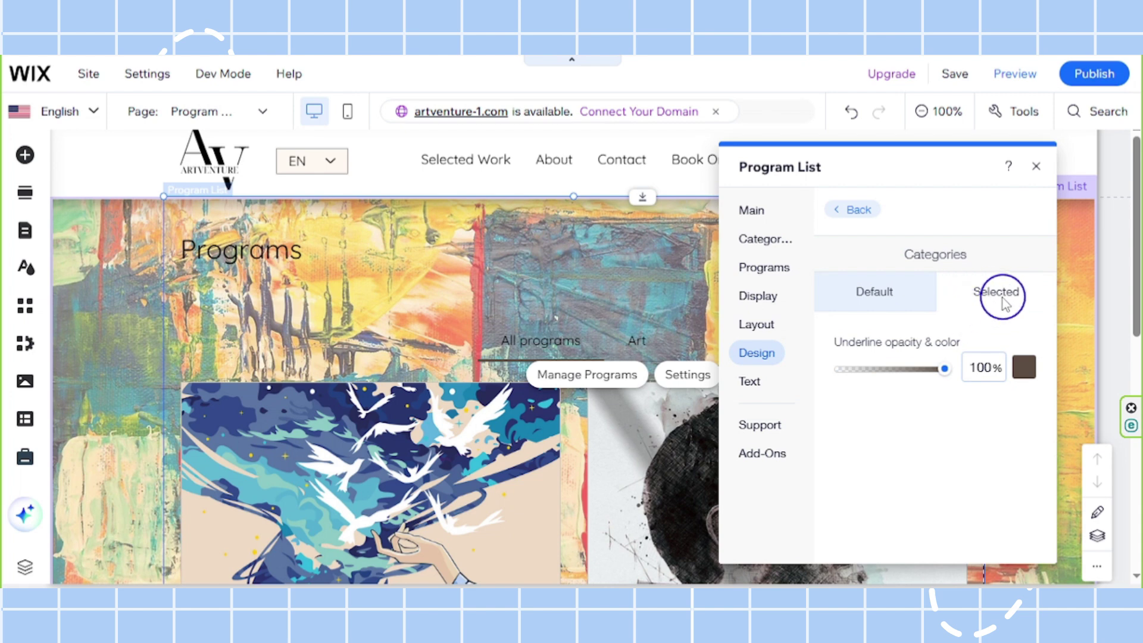
left_click(878, 292)
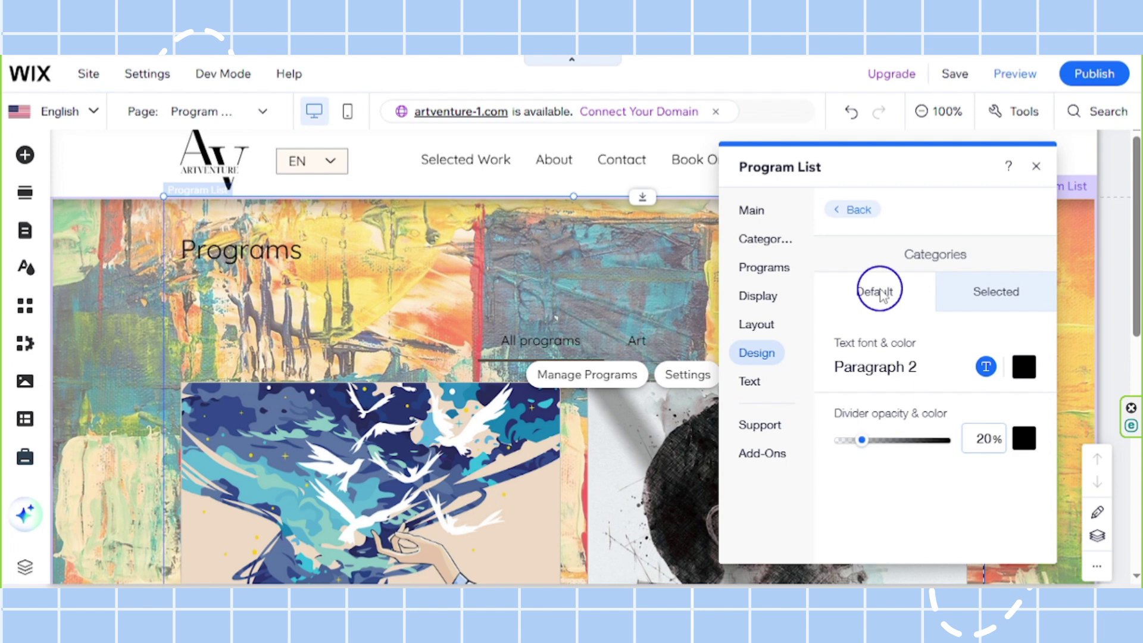
left_click(855, 211)
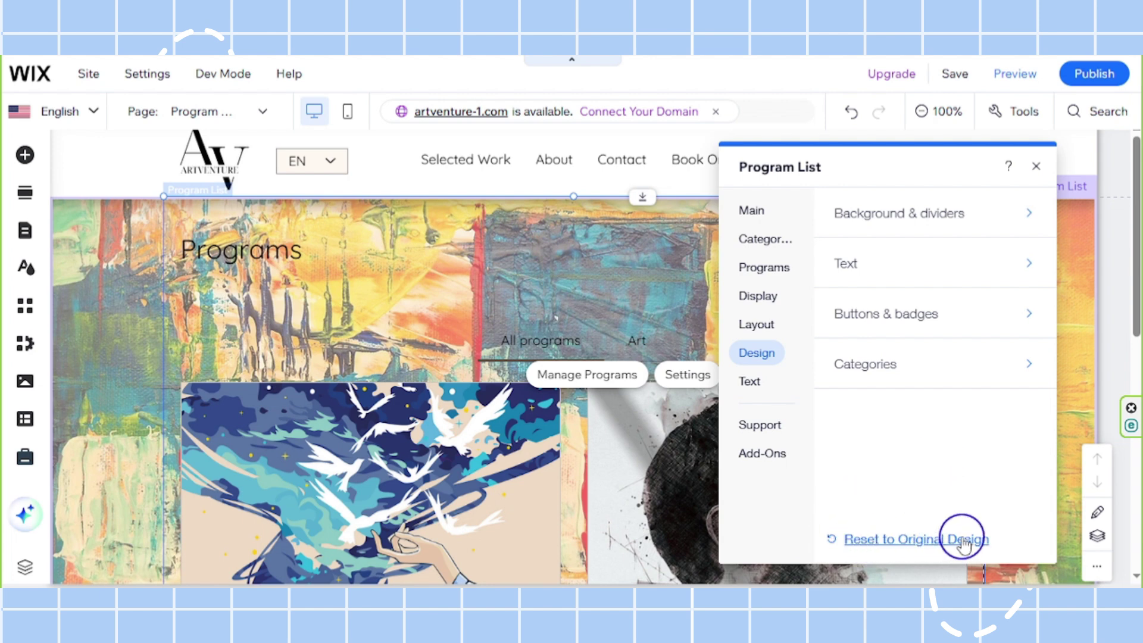
Step: Review the editable list title, button labels and badge labels in the text settings, and close the Program List settings
left_click(749, 383)
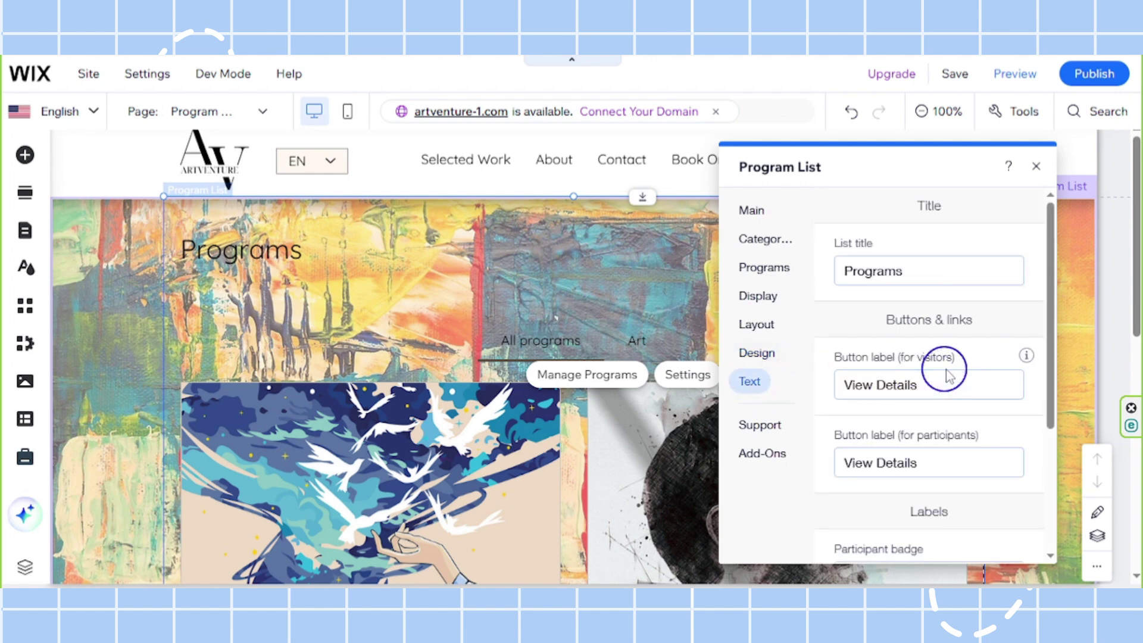
scroll(958, 378, "down", 3)
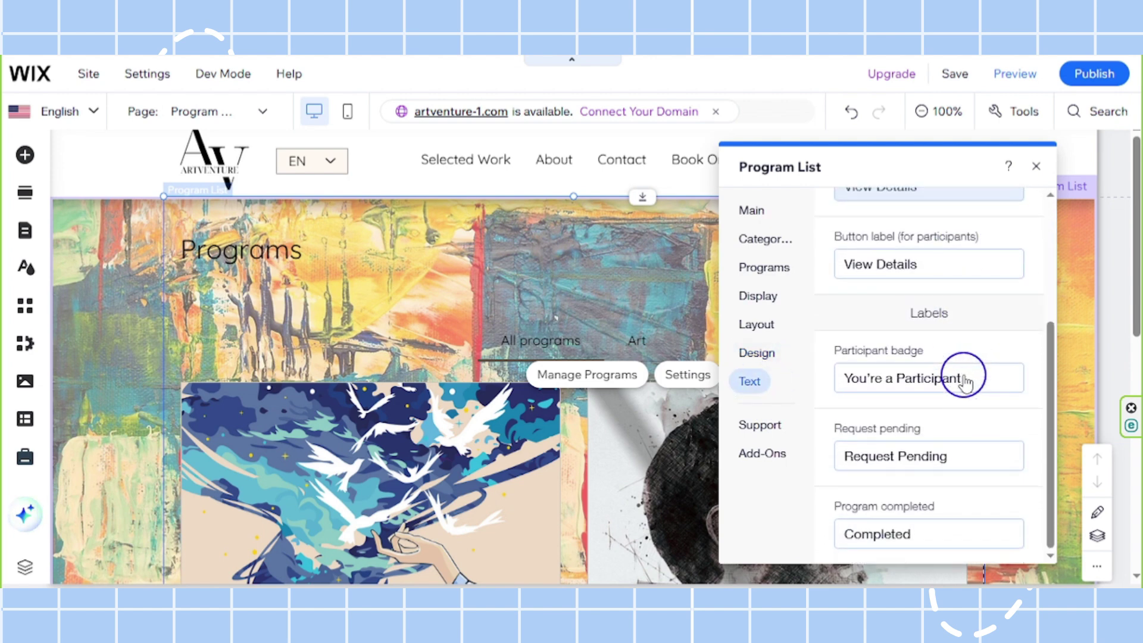
scroll(962, 376, "up", 3)
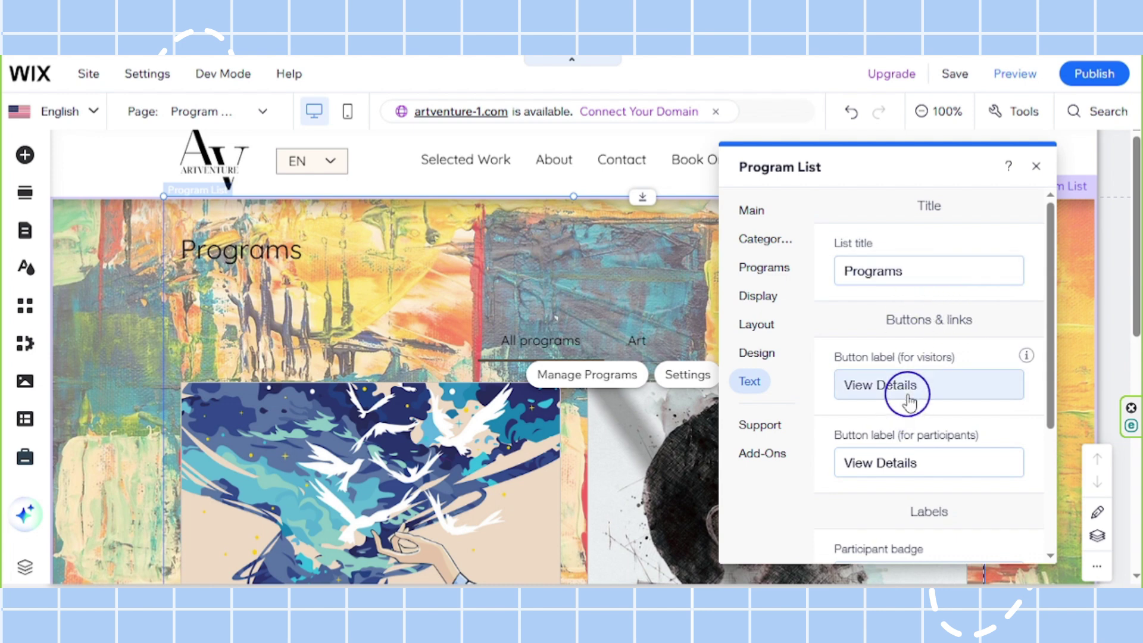
scroll(908, 396, "down", 3)
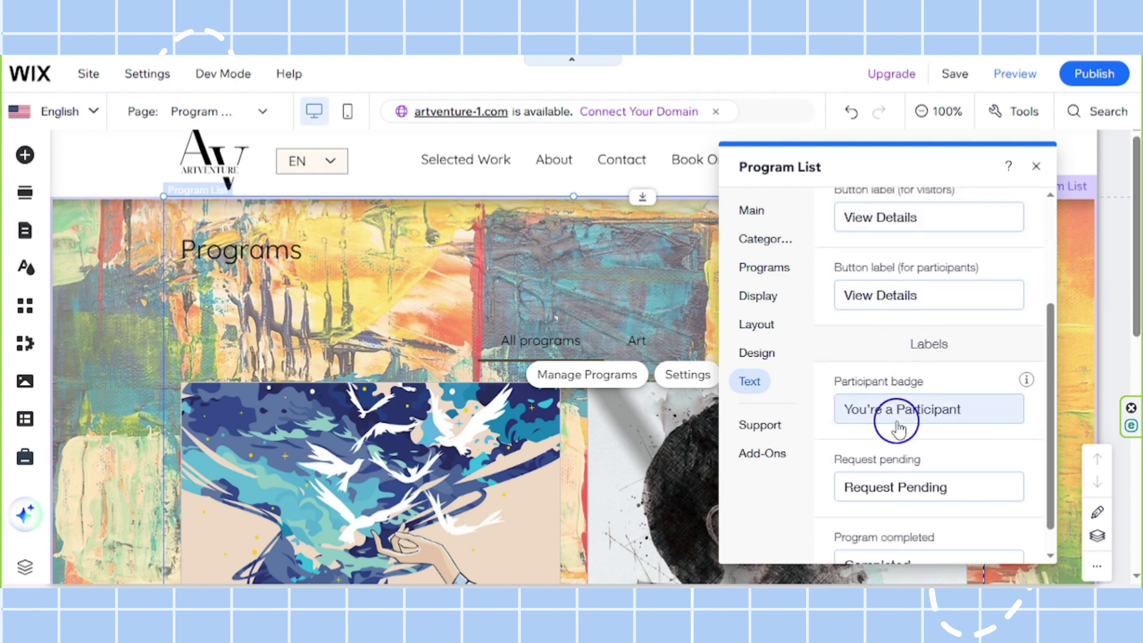
scroll(898, 425, "down", 1)
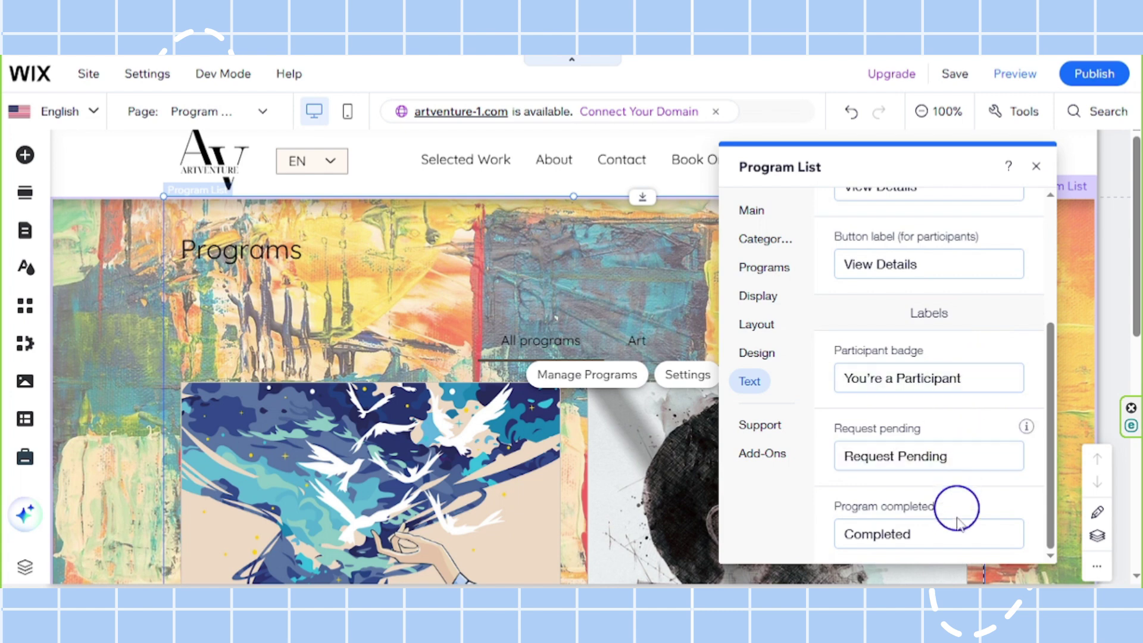
left_click_drag(1050, 476, 1051, 256)
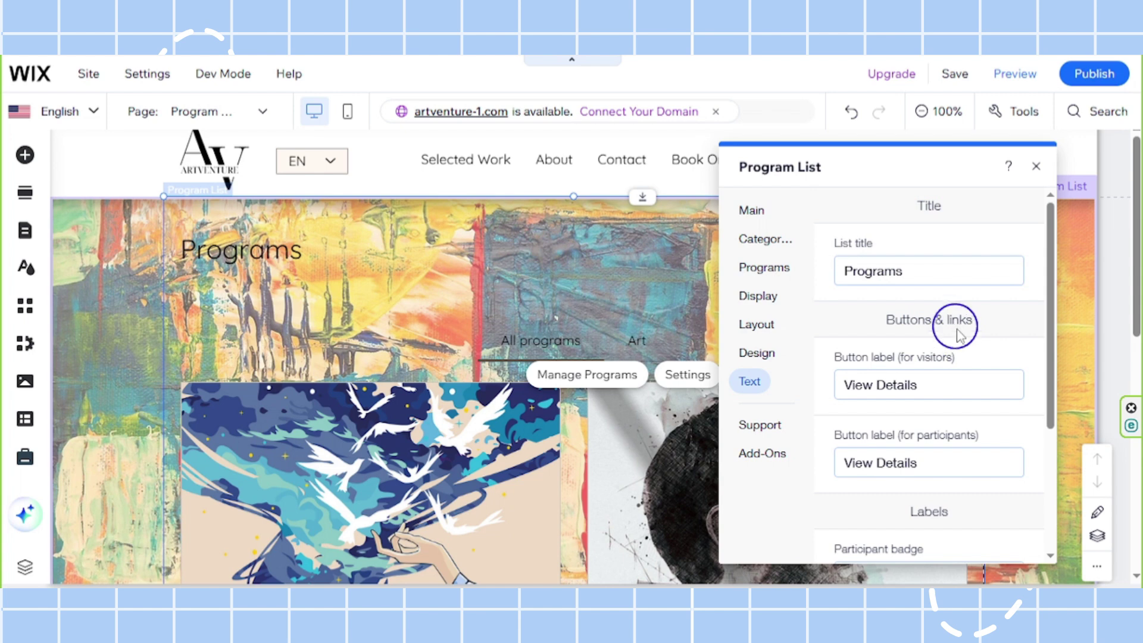
scroll(954, 335, "down", 3)
scroll(958, 336, "up", 2)
scroll(958, 334, "up", 2)
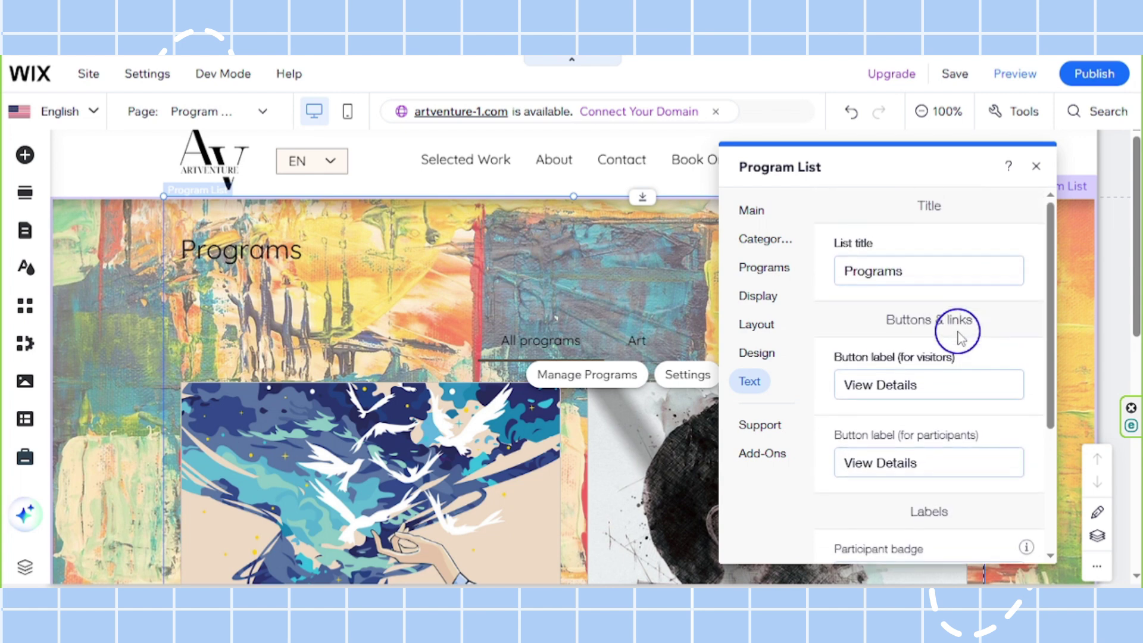
mouse_move(953, 76)
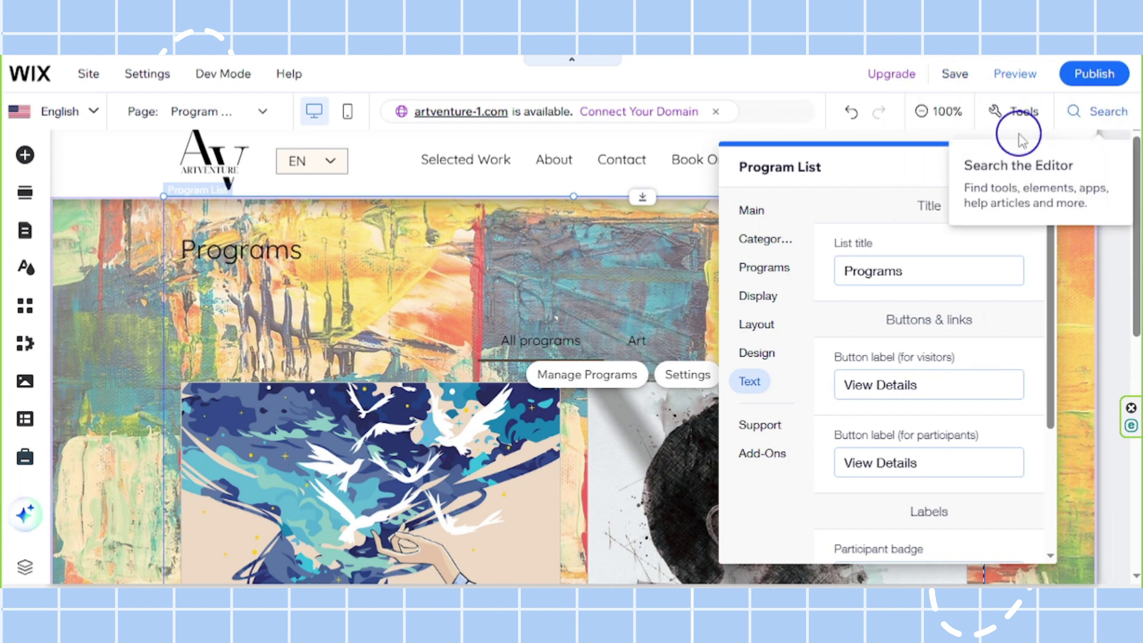
left_click(828, 462)
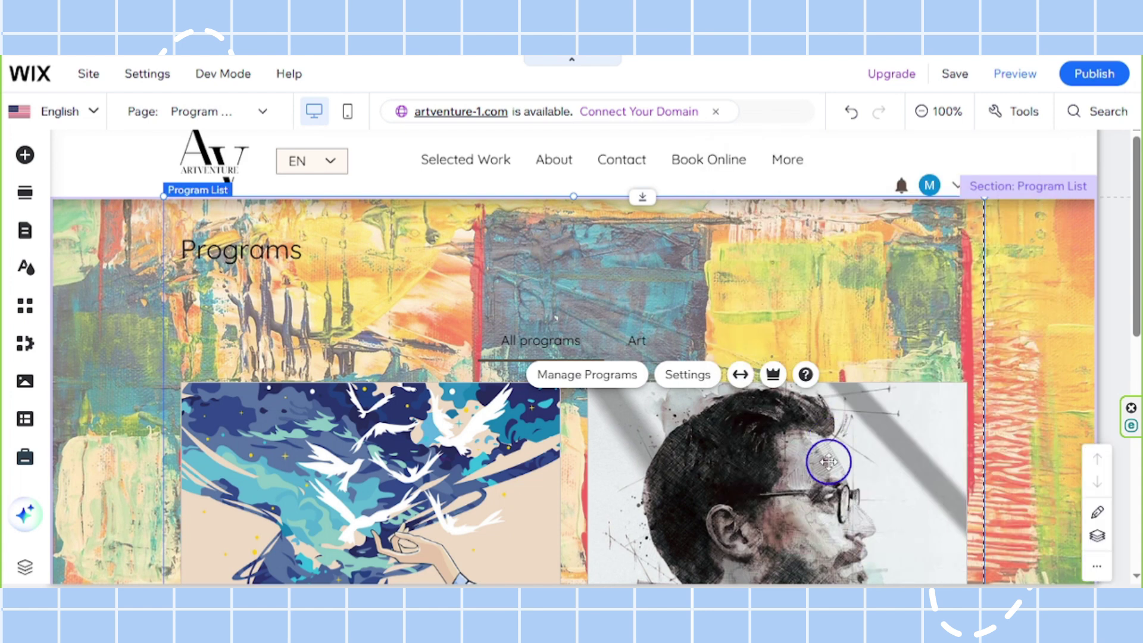